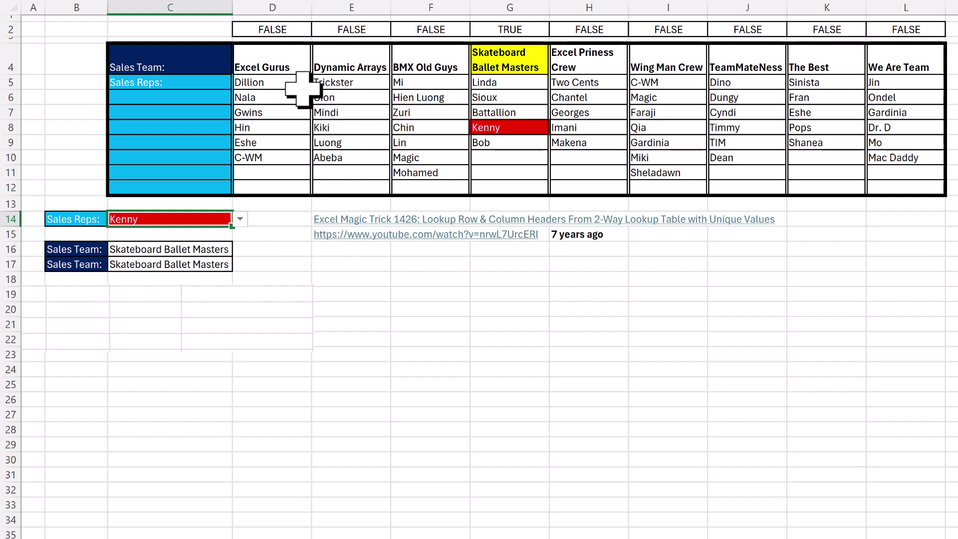
Highlight the sales team header row and choose Magic as the sales rep in C14.
{"action": "left_click_drag", "start_coordinate": [264, 57], "coordinate": [922, 68]}
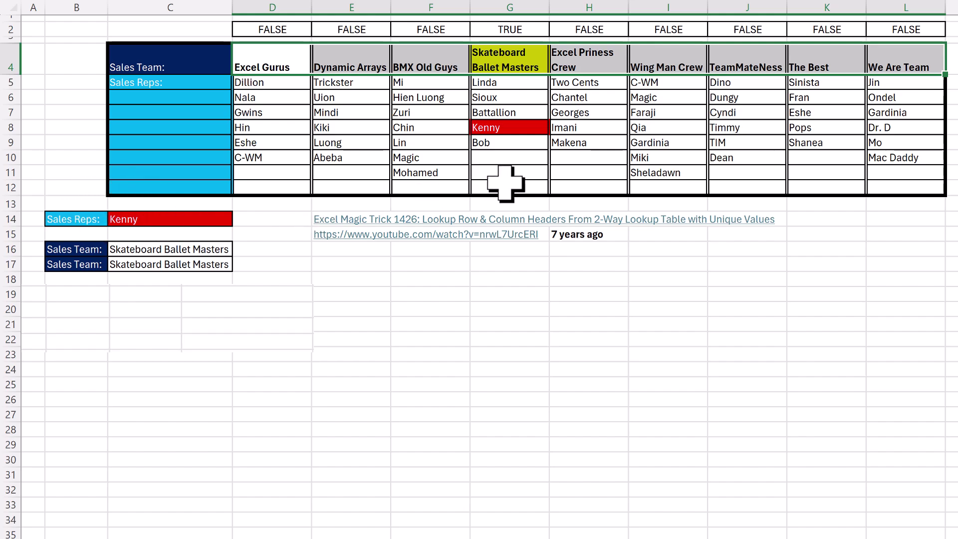
{"action": "left_click", "coordinate": [519, 60]}
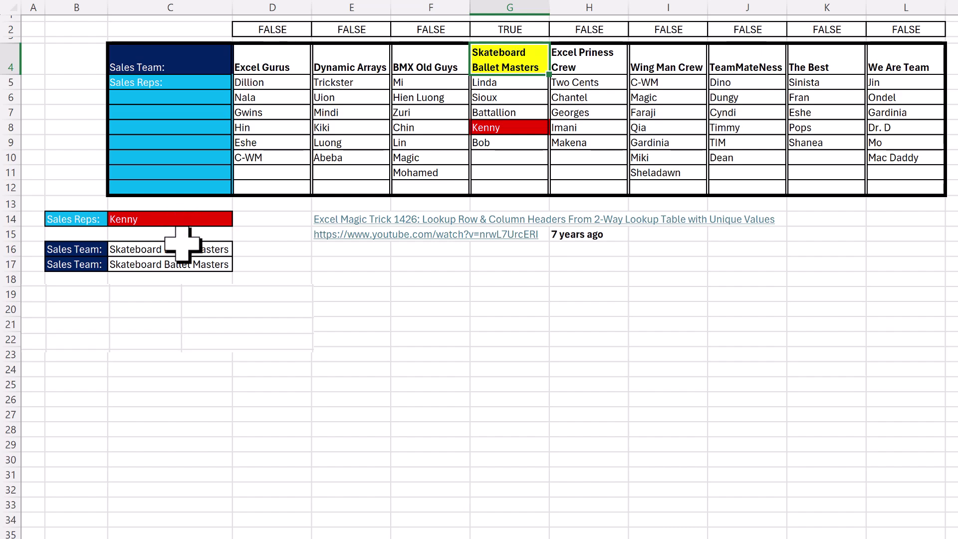
{"action": "left_click", "coordinate": [194, 219]}
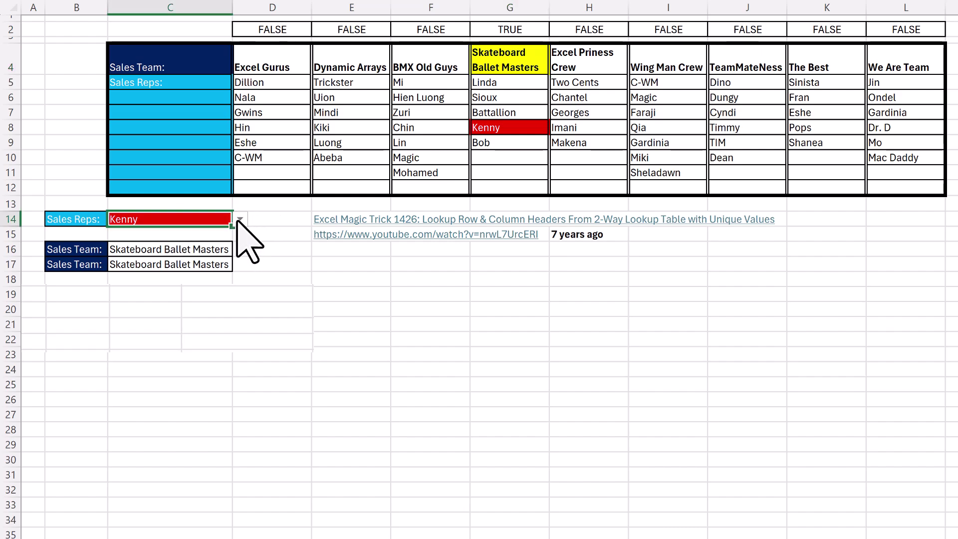
{"action": "left_click", "coordinate": [240, 219]}
{"action": "scroll", "coordinate": [213, 394], "scroll_direction": "down", "scroll_amount": 3}
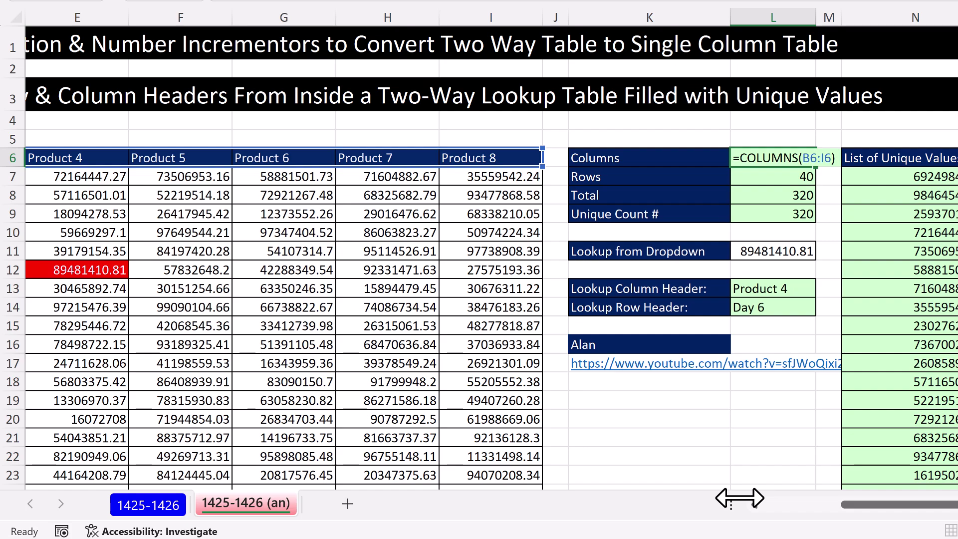
Step through the count and unique-count formulas in L6:L14, then inspect the row header lookup formula.
{"action": "key", "text": "Return"}
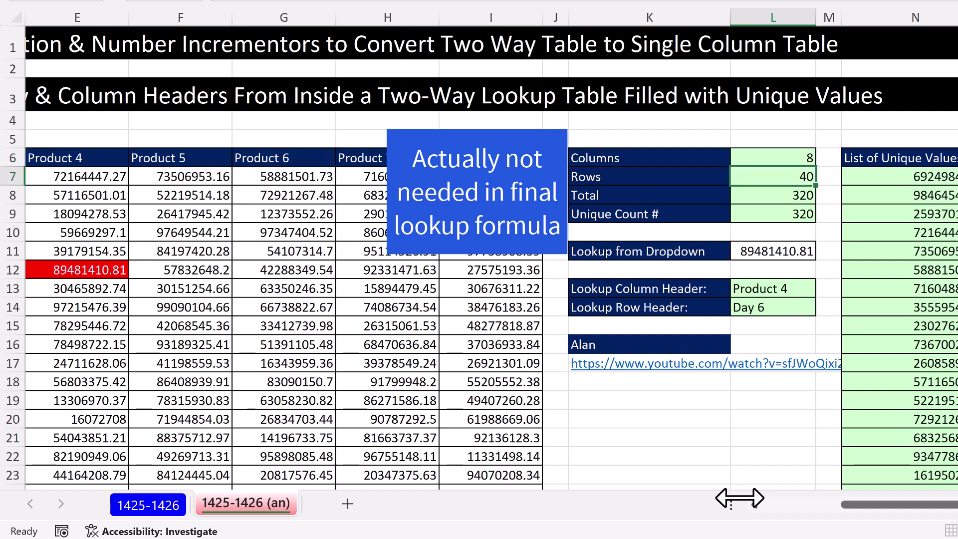
{"action": "key", "text": "F2"}
{"action": "key", "text": "Return"}
{"action": "key", "text": "F2"}
{"action": "key", "text": "ctrl+Return"}
{"action": "key", "text": "Return"}
{"action": "key", "text": "F2"}
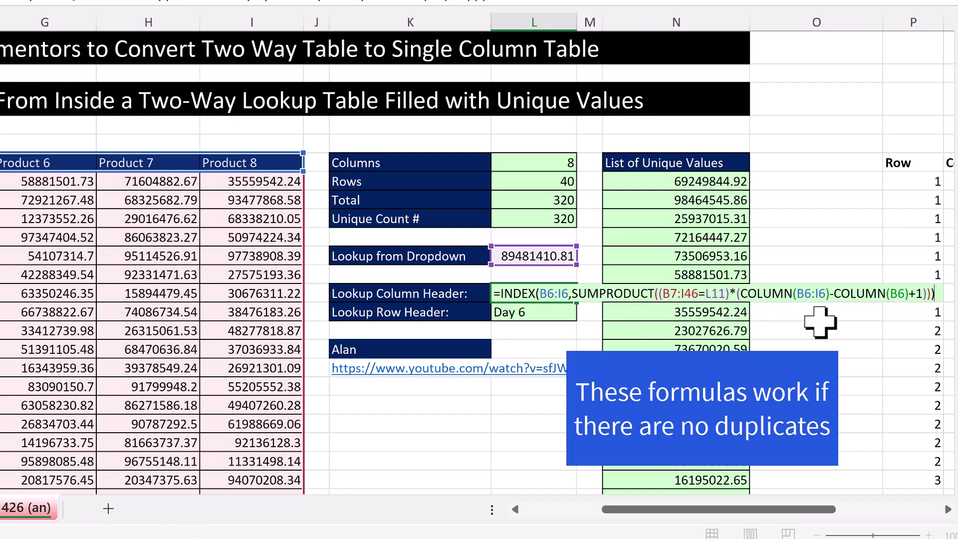
{"action": "left_click", "coordinate": [536, 313]}
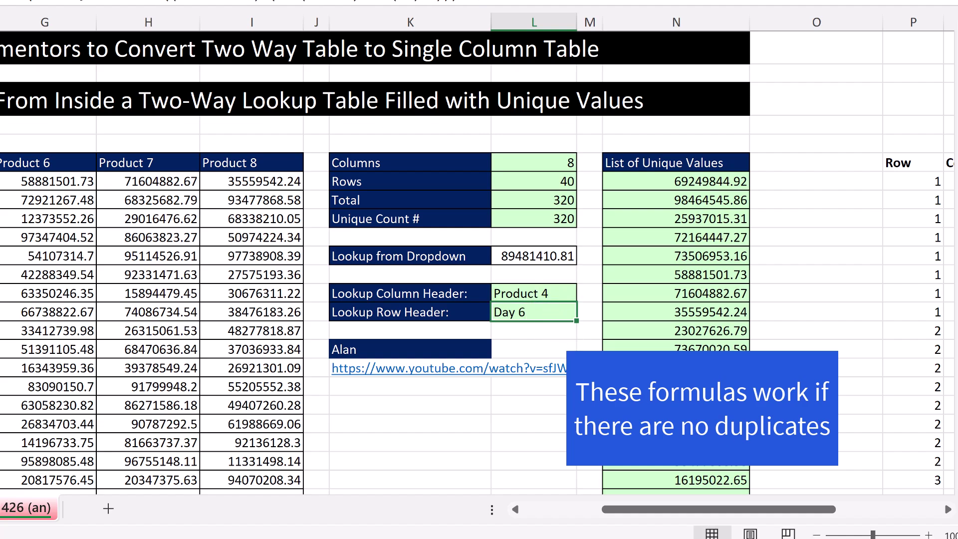
{"action": "key", "text": "F2"}
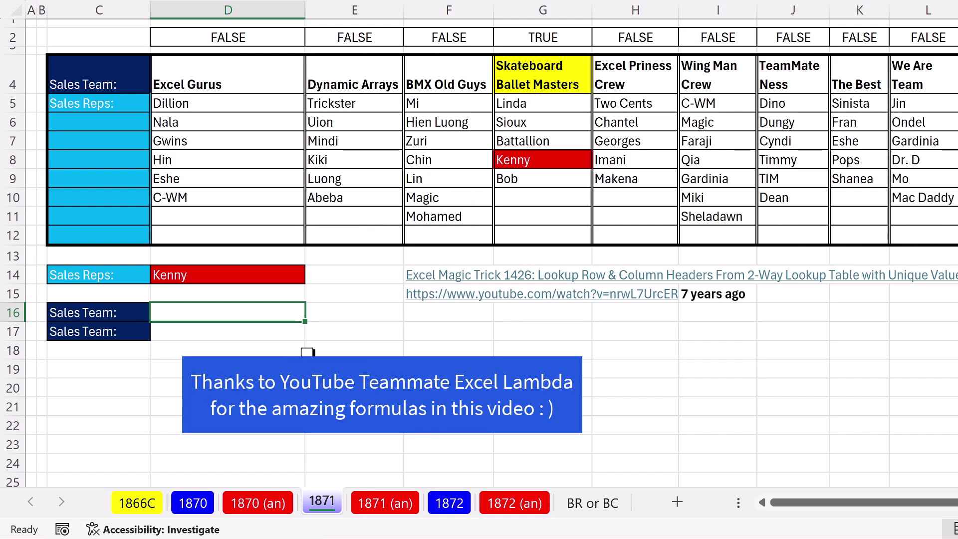
Enter =D5:L12=D14 in D16 to spill a TRUE/FALSE grid of rep matches.
{"action": "type", "text": "="}
{"action": "left_click_drag", "start_coordinate": [199, 104], "coordinate": [931, 239]}
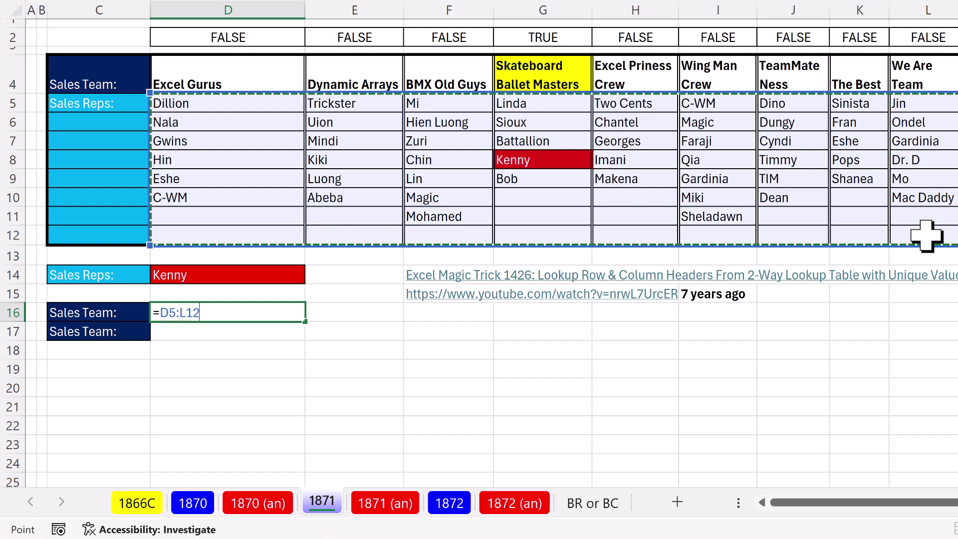
{"action": "type", "text": "="}
{"action": "left_click", "coordinate": [235, 275]}
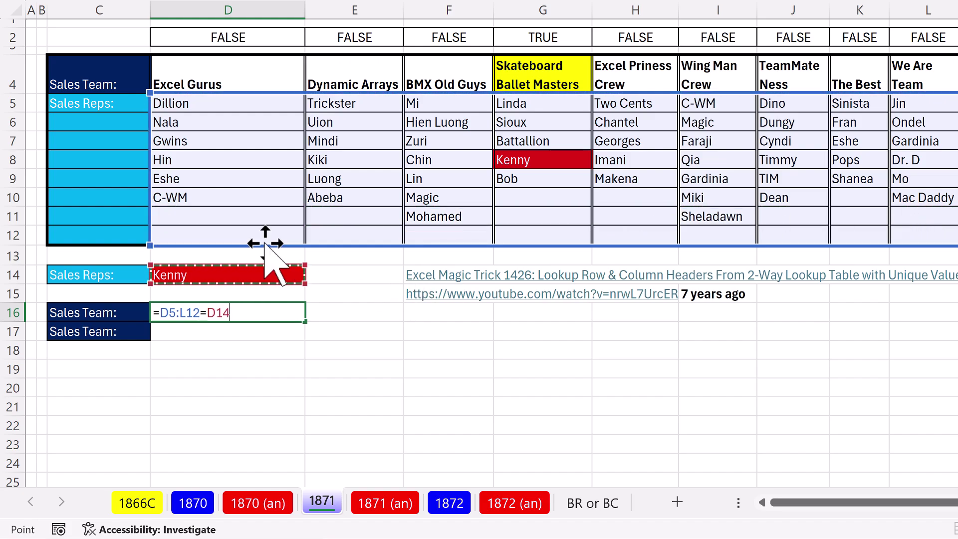
{"action": "key", "text": "Return"}
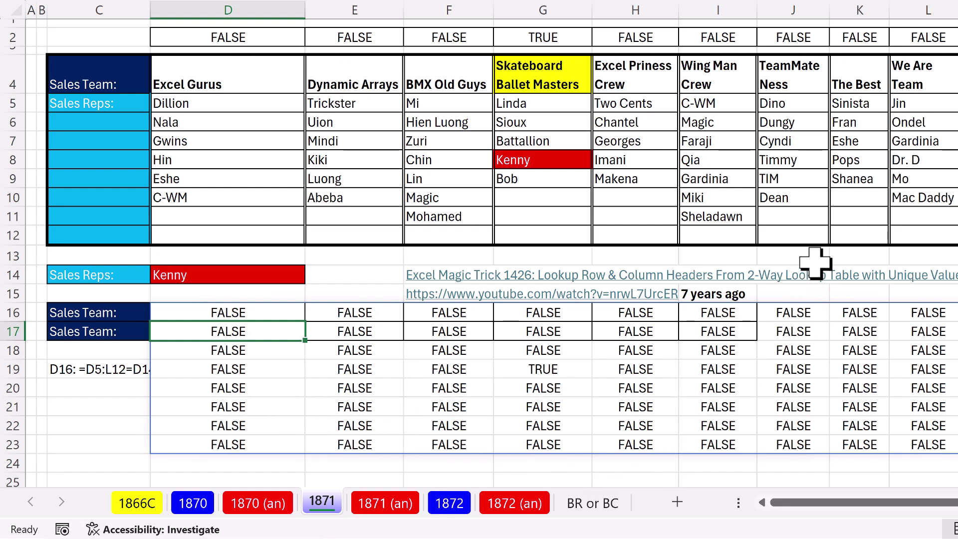
Rewrite D16 as =BYCOL(D5:L12=D14,OR), fixing the mistyped OR argument.
{"action": "left_click", "coordinate": [253, 313]}
{"action": "double_click", "coordinate": [247, 314]}
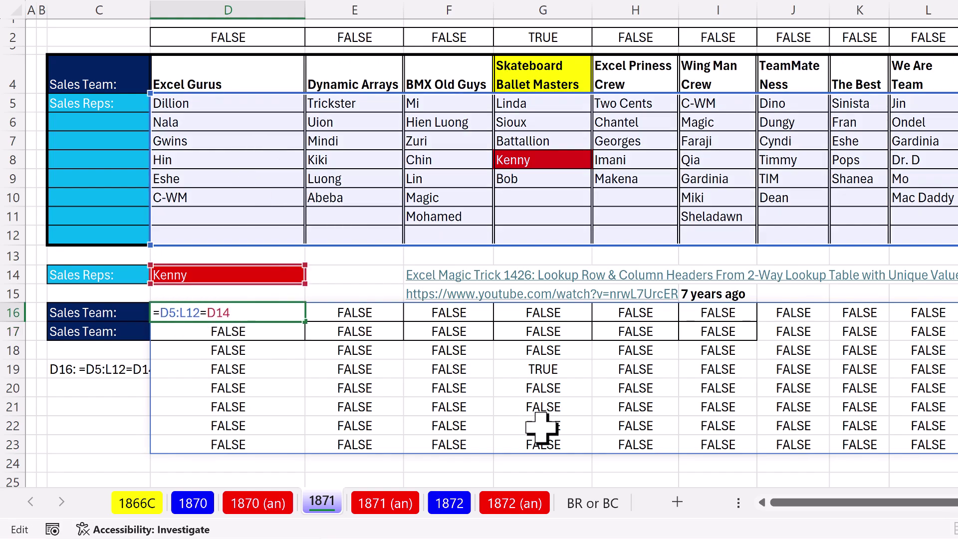
{"action": "type", "text": "BYCOL(D5:L12=D14"}
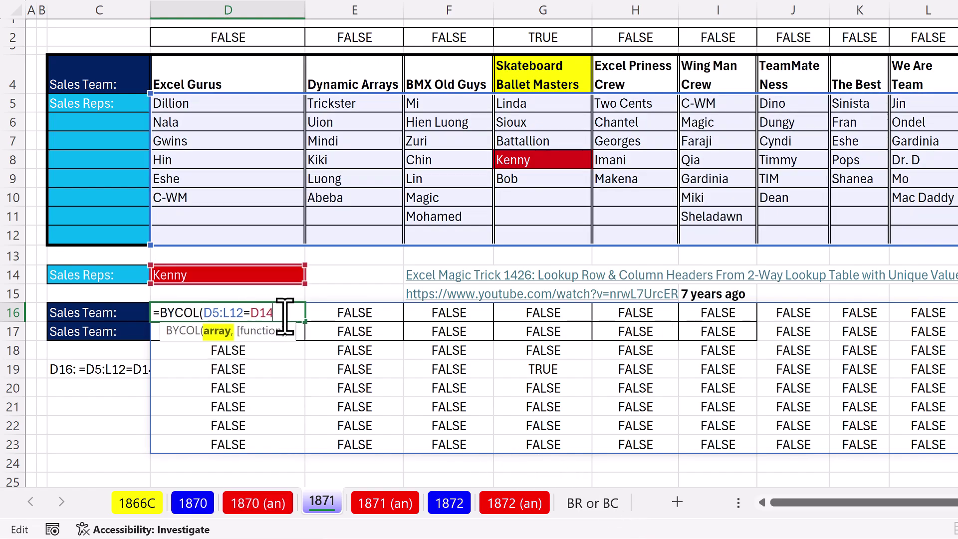
{"action": "type", "text": ","}
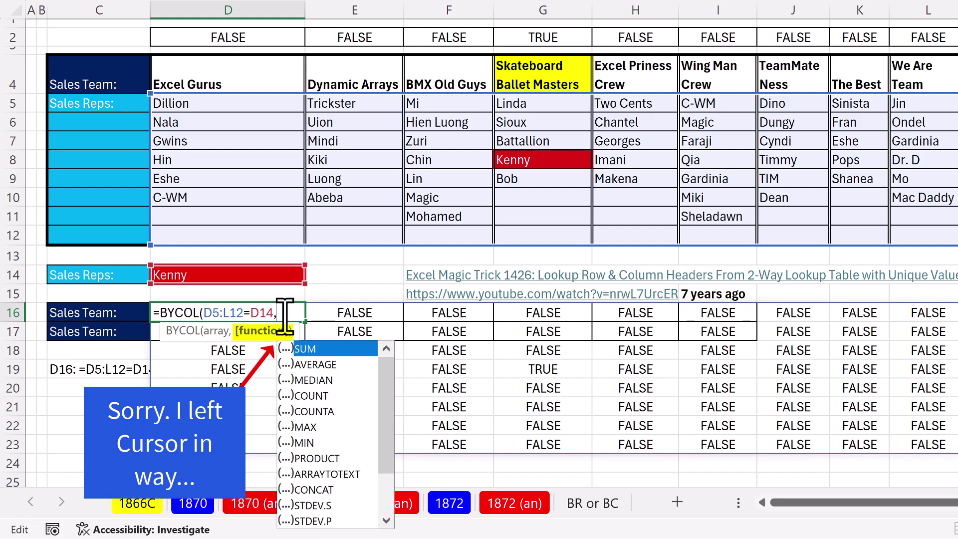
{"action": "type", "text": "C"}
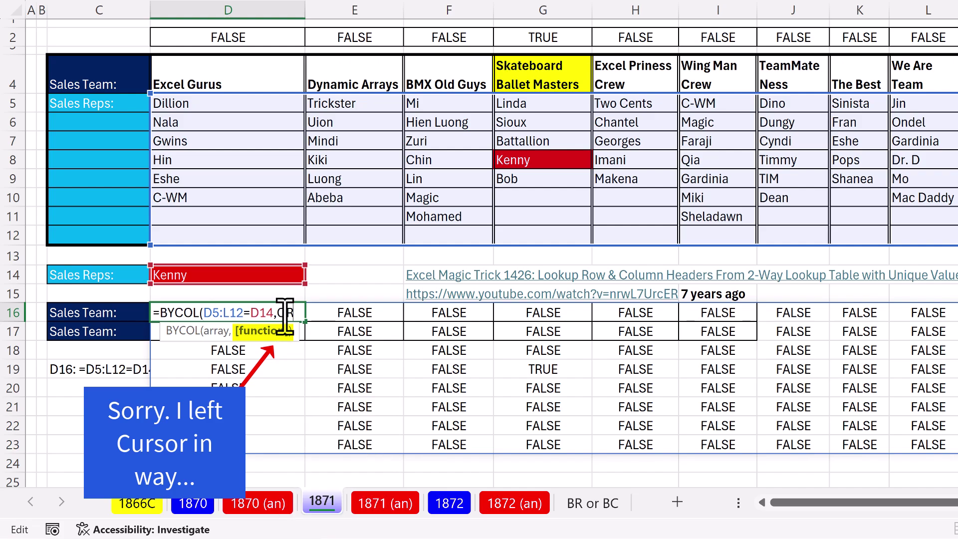
{"action": "type", "text": "R)"}
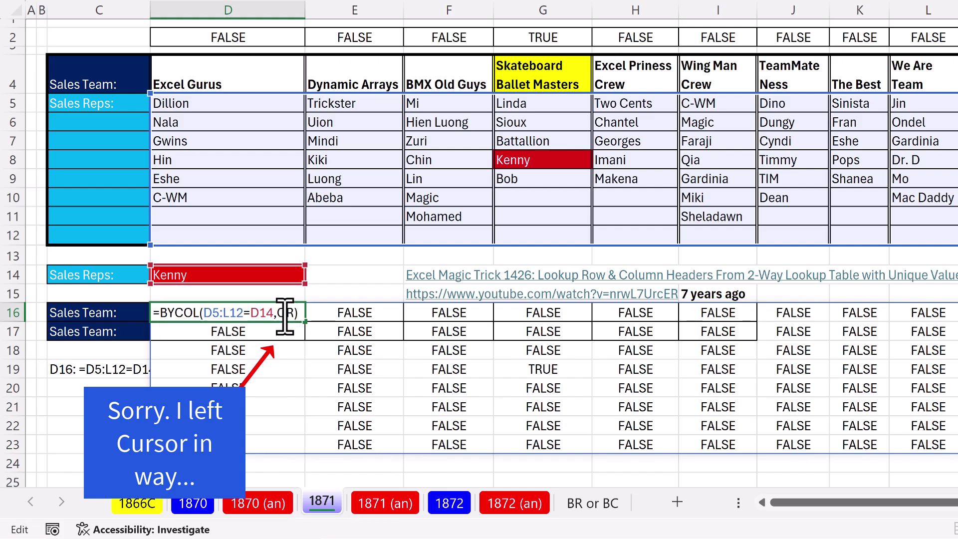
{"action": "left_click", "coordinate": [285, 313]}
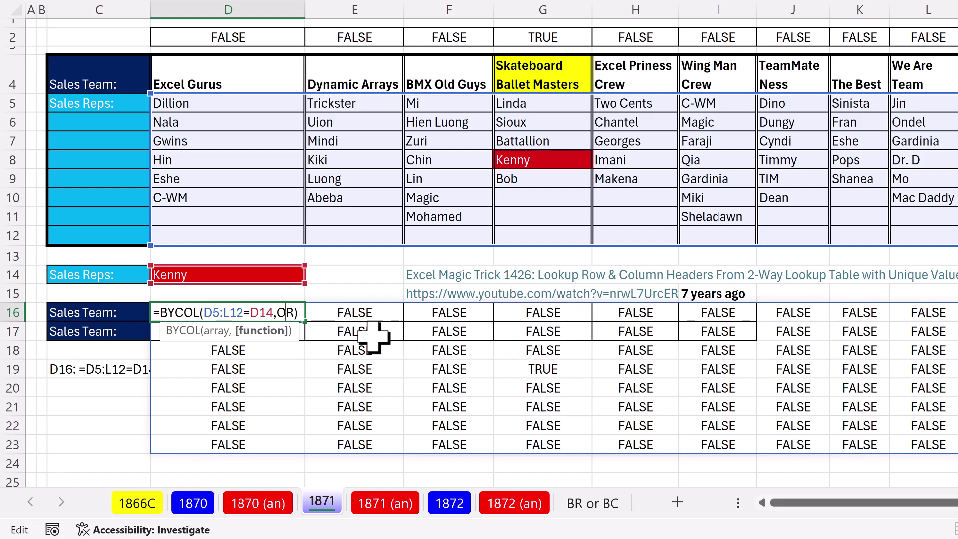
{"action": "key", "text": "ctrl+Return"}
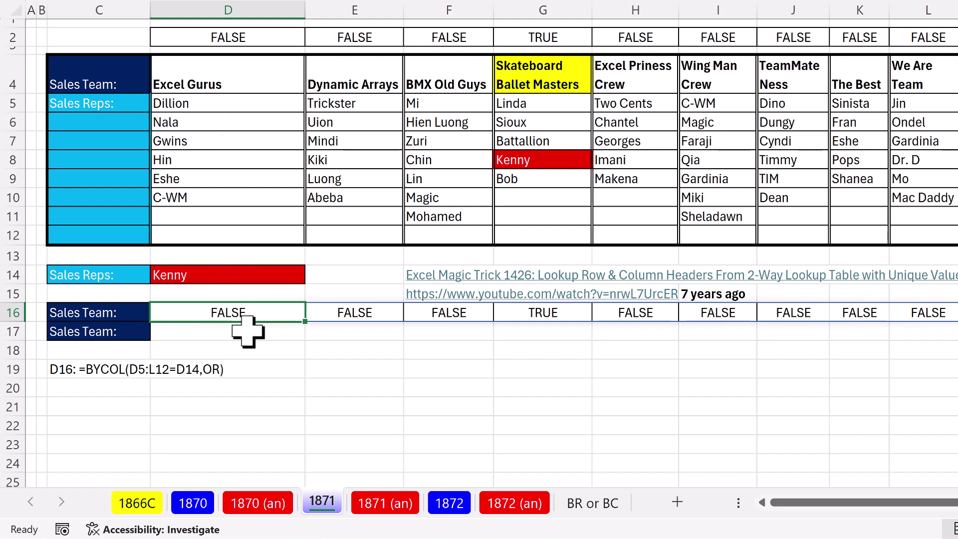
{"action": "key", "text": "F2"}
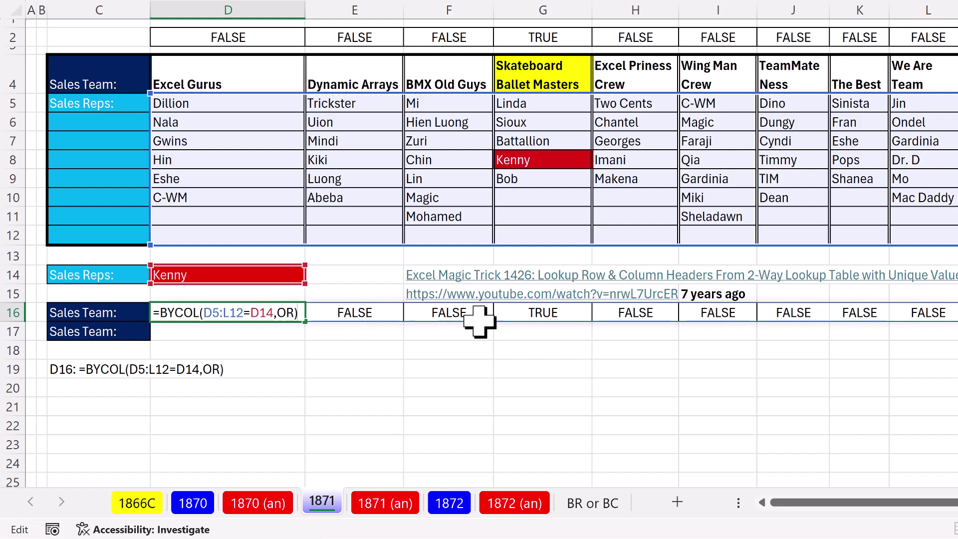
{"action": "type", "text": "fil"}
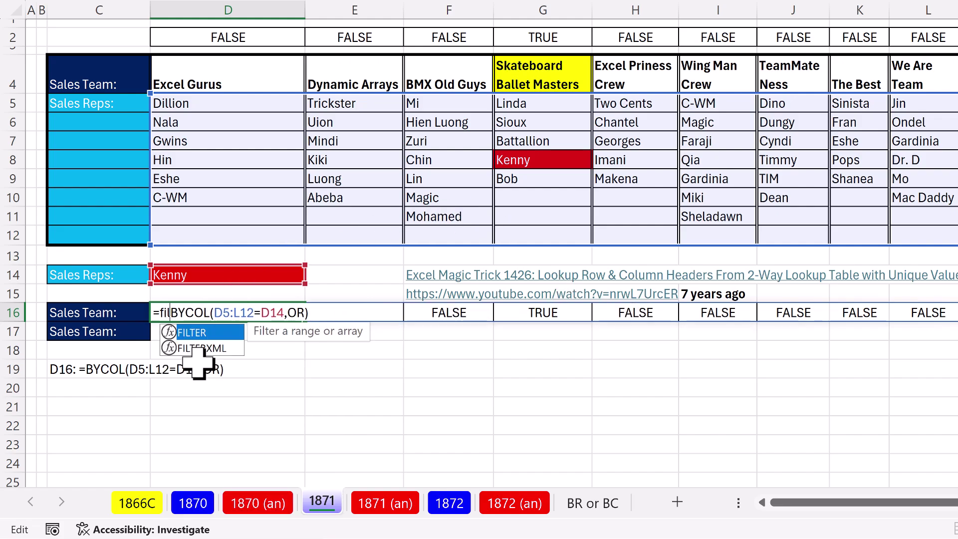
{"action": "key", "text": "Tab"}
{"action": "left_click_drag", "start_coordinate": [214, 77], "coordinate": [913, 85]}
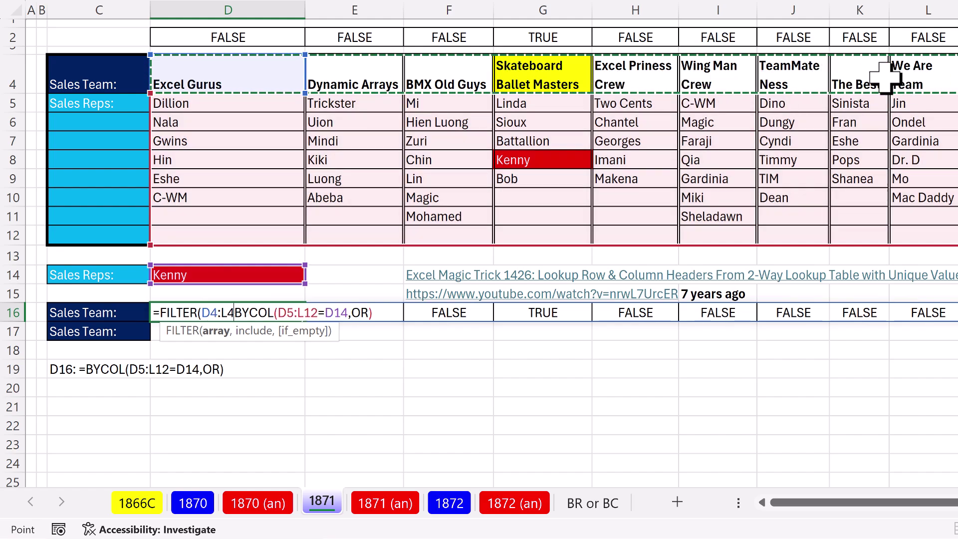
{"action": "type", "text": ","}
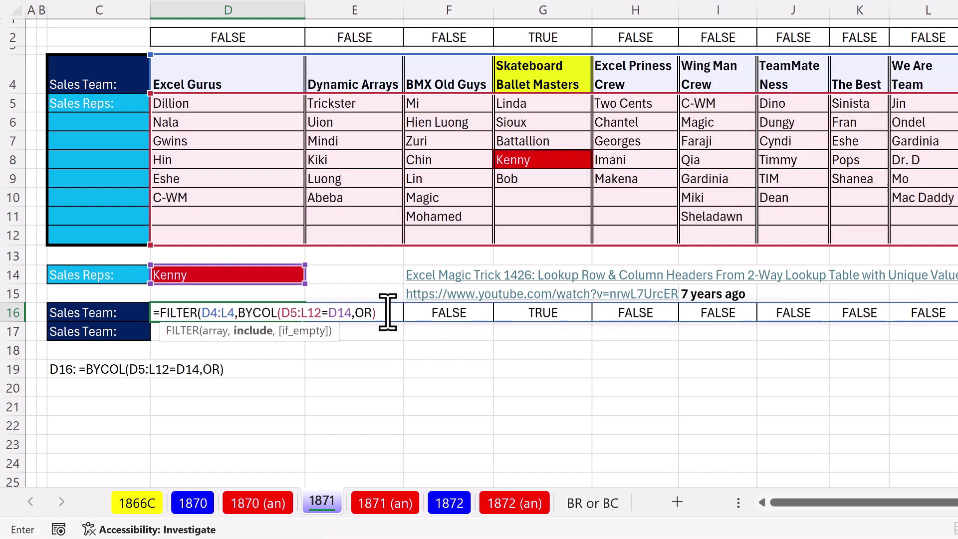
{"action": "left_click", "coordinate": [254, 331]}
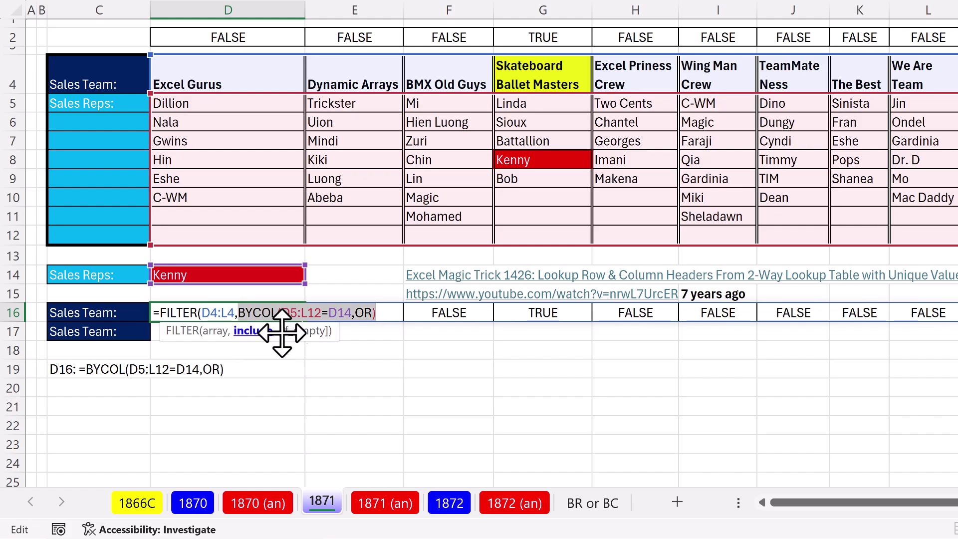
{"action": "left_click", "coordinate": [391, 314]}
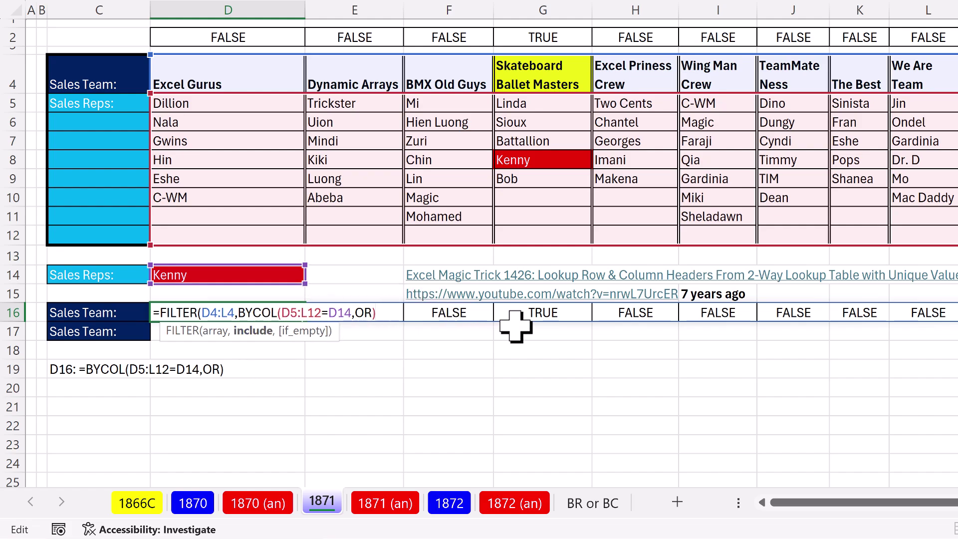
{"action": "key", "text": "Return"}
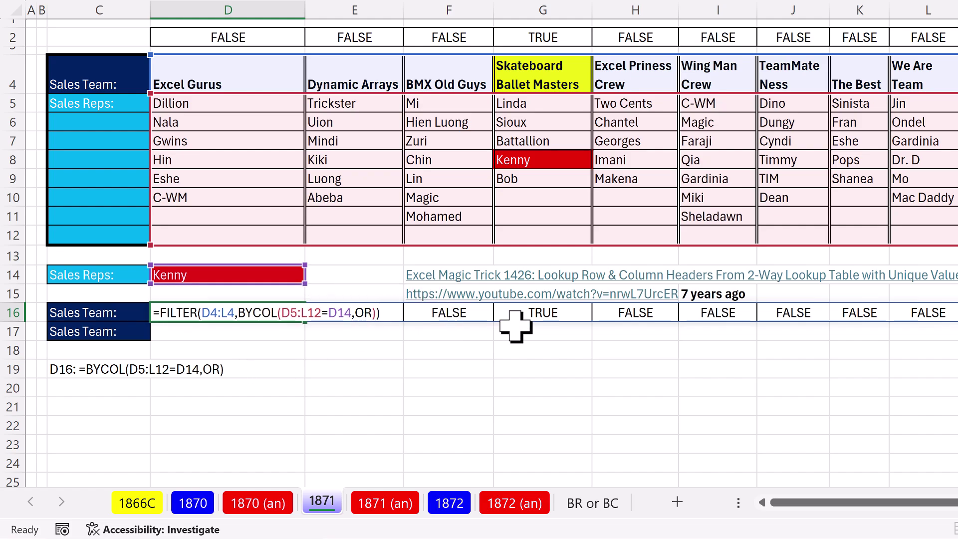
{"action": "left_click", "coordinate": [172, 279]}
{"action": "left_click", "coordinate": [314, 275]}
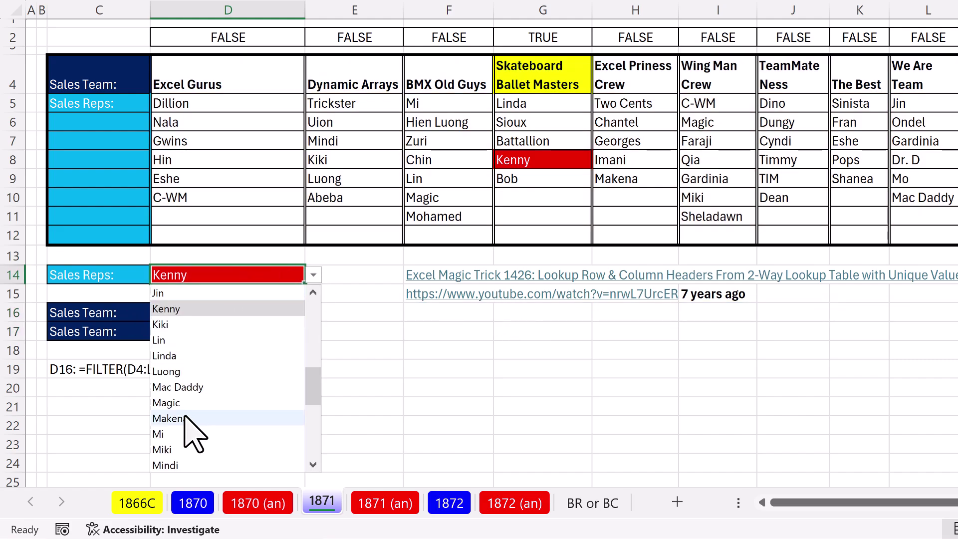
{"action": "left_click", "coordinate": [169, 402]}
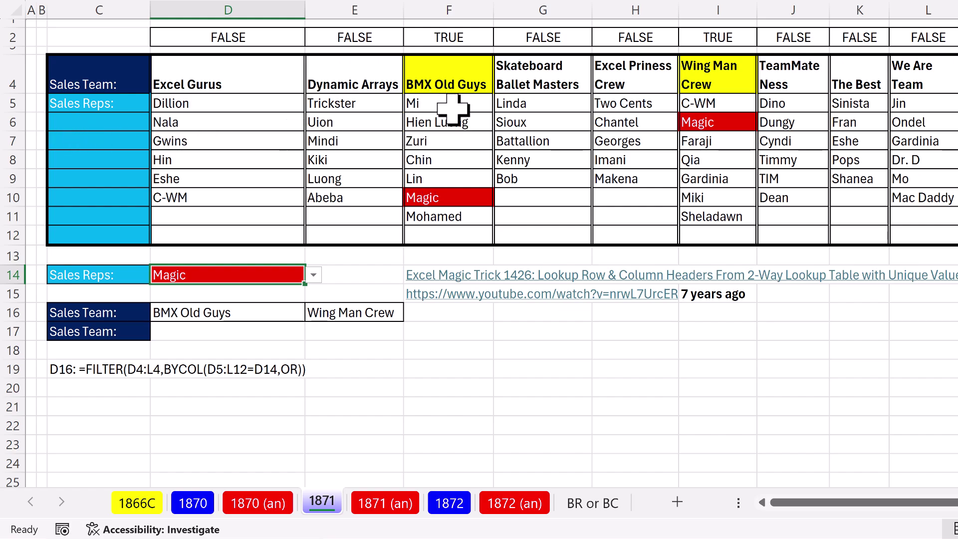
{"action": "left_click", "coordinate": [216, 331]}
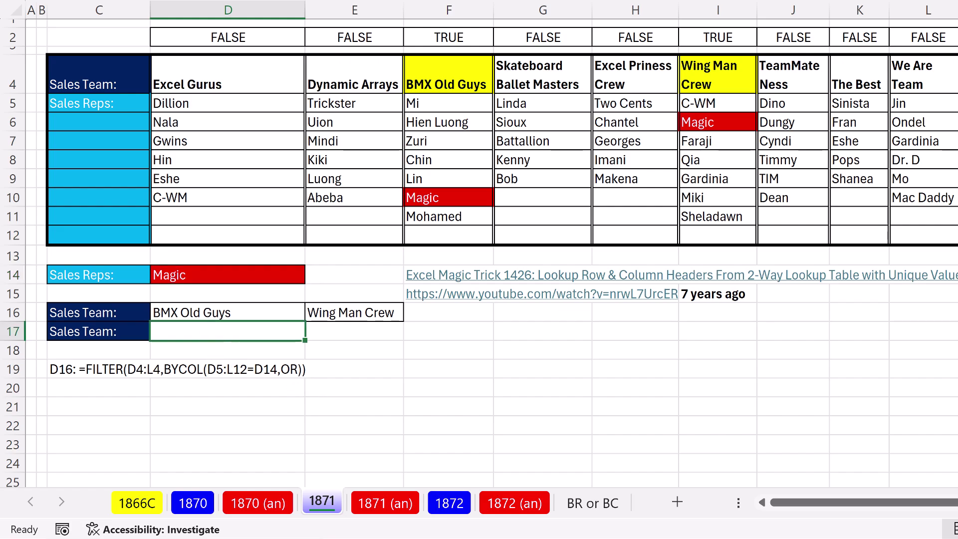
Enter =IFS(D5:L12=D14,D4:L4) in D17 to return headers of teams containing the rep.
{"action": "type", "text": "="}
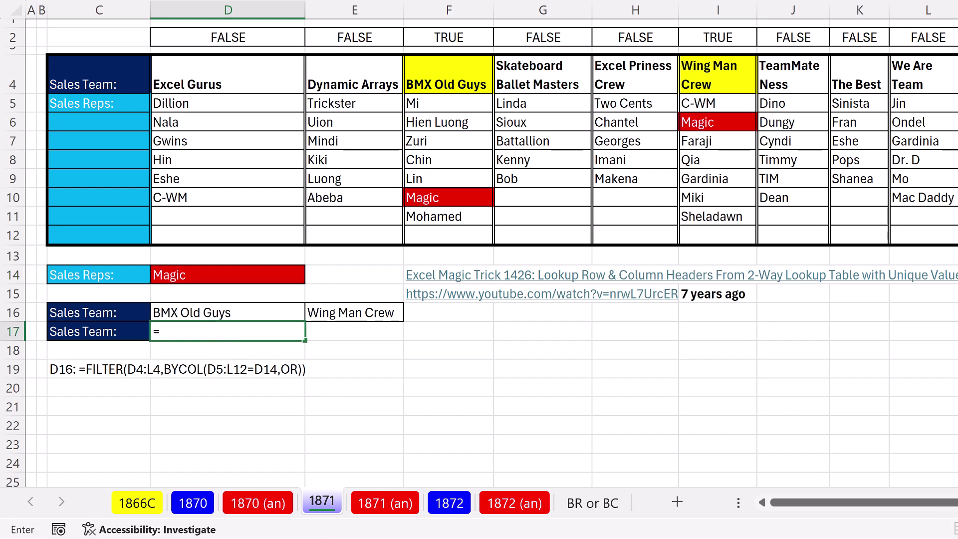
{"action": "type", "text": "ifs"}
{"action": "key", "text": "Tab"}
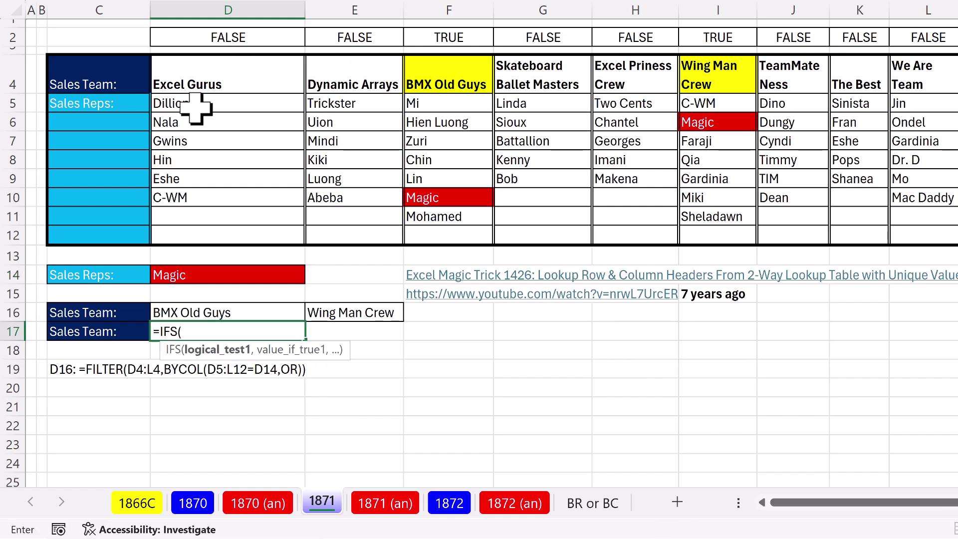
{"action": "left_click_drag", "start_coordinate": [196, 107], "coordinate": [931, 235]}
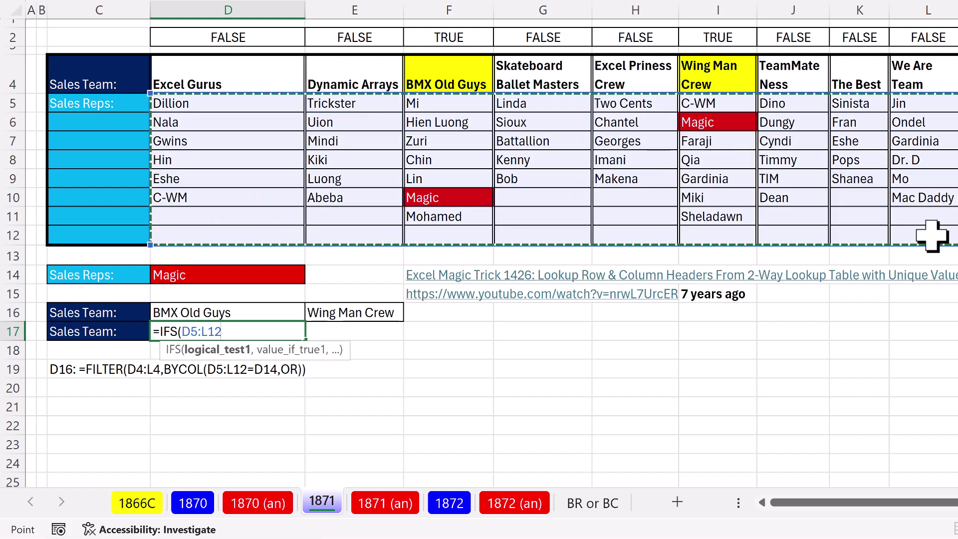
{"action": "type", "text": "="}
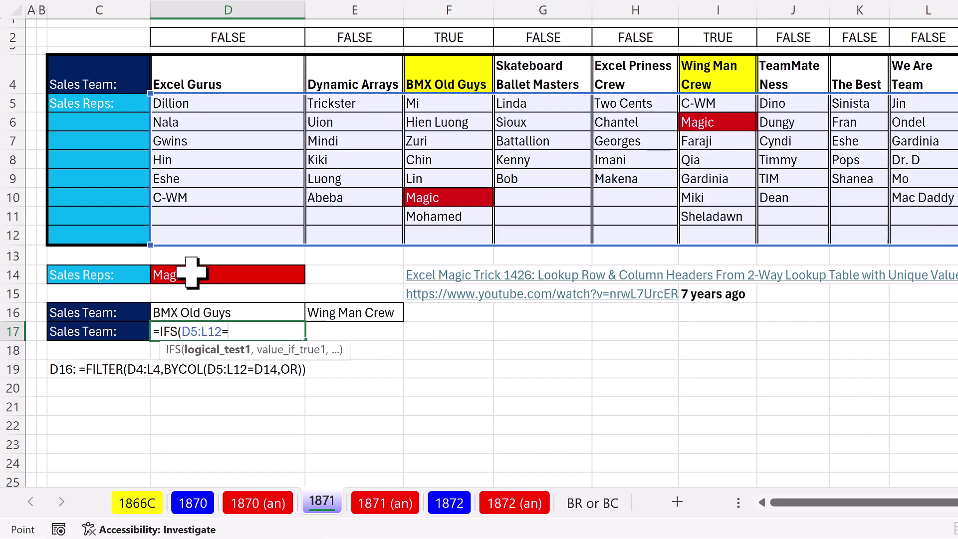
{"action": "left_click", "coordinate": [192, 272]}
{"action": "type", "text": ","}
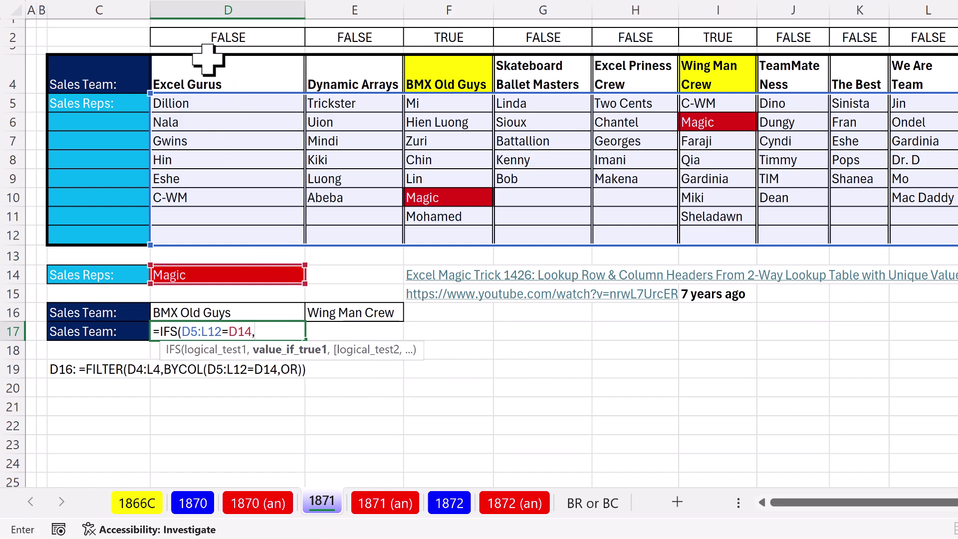
{"action": "left_click_drag", "start_coordinate": [774, 66], "coordinate": [936, 69]}
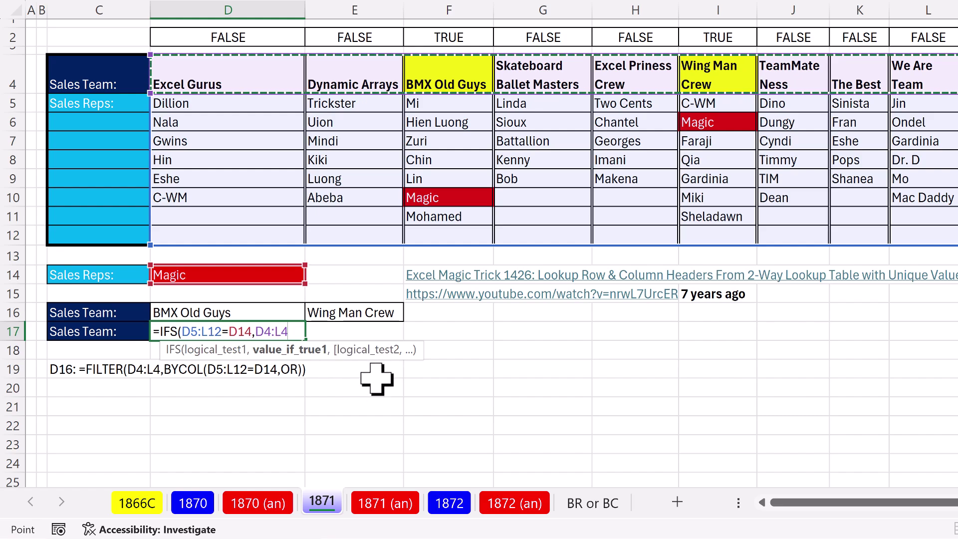
{"action": "type", "text": ")"}
{"action": "key", "text": "ctrl+Return"}
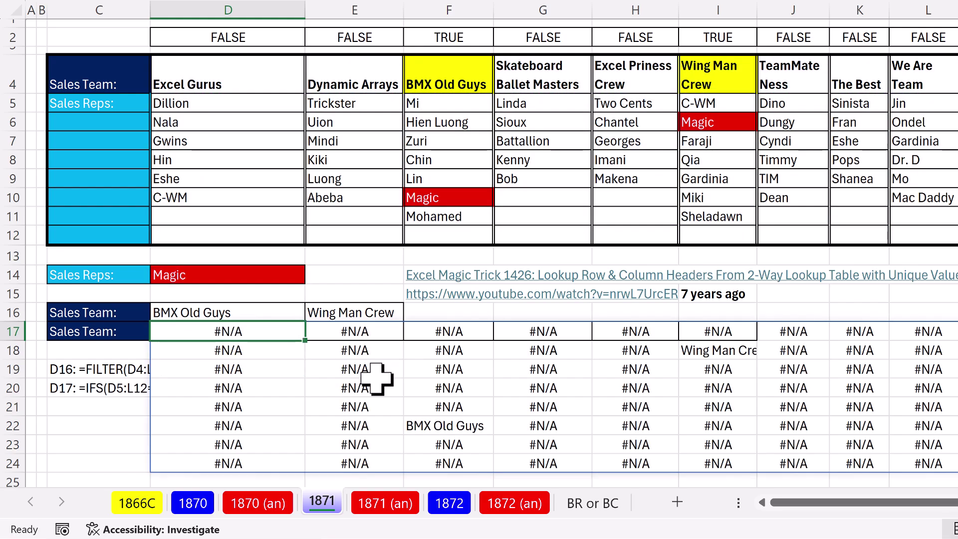
Change D17 to =TOROW(IFS(D5:L12=D14,D4:L4),3) so blanks and errors are dropped.
{"action": "key", "text": "F2"}
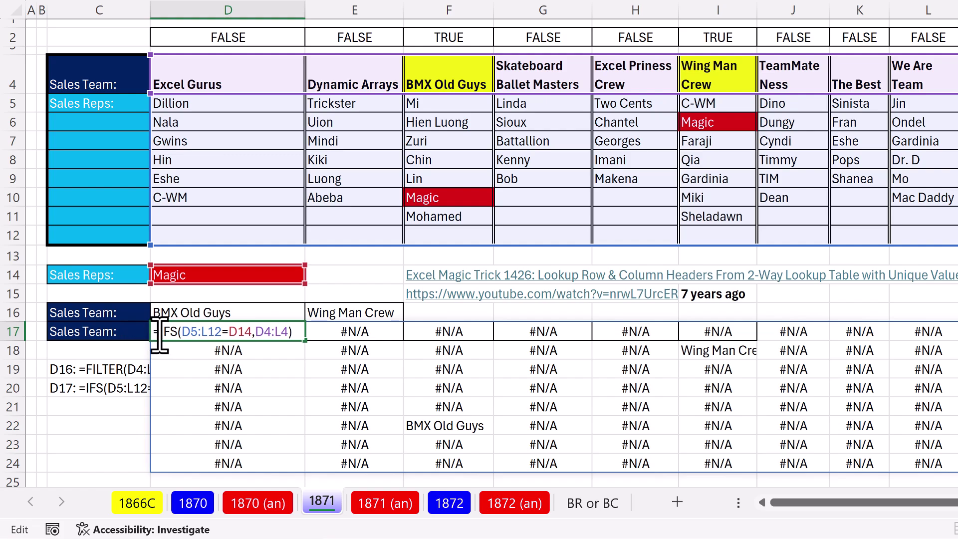
{"action": "type", "text": "TOROW("}
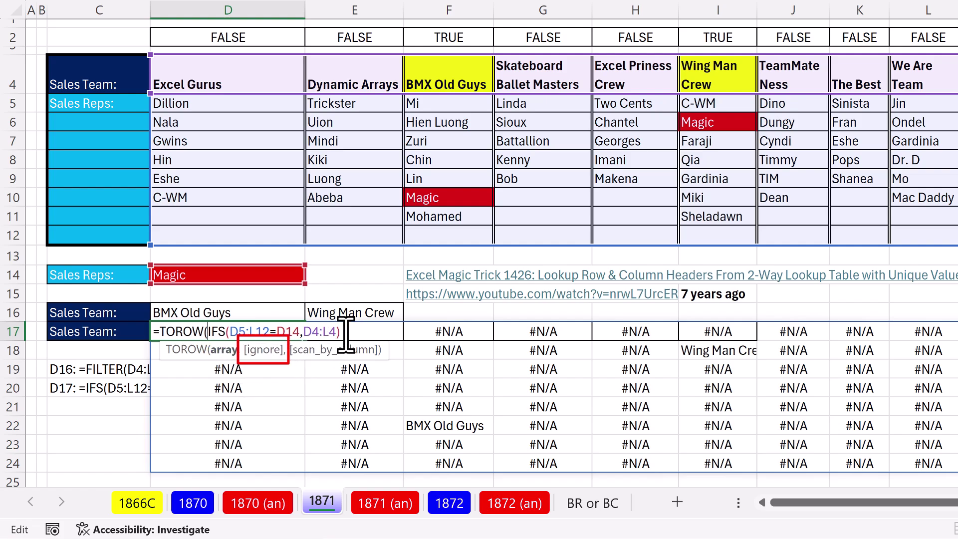
{"action": "type", "text": ","}
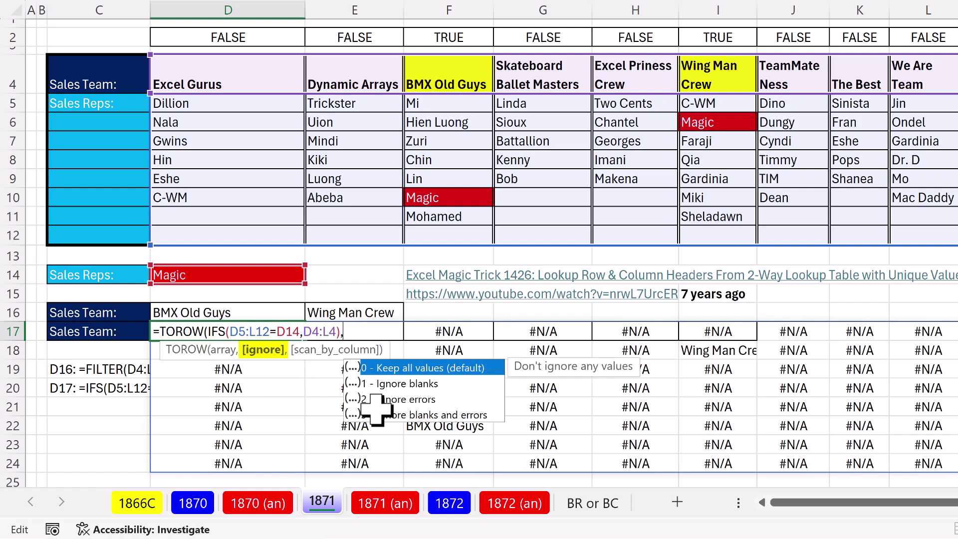
{"action": "type", "text": "3"}
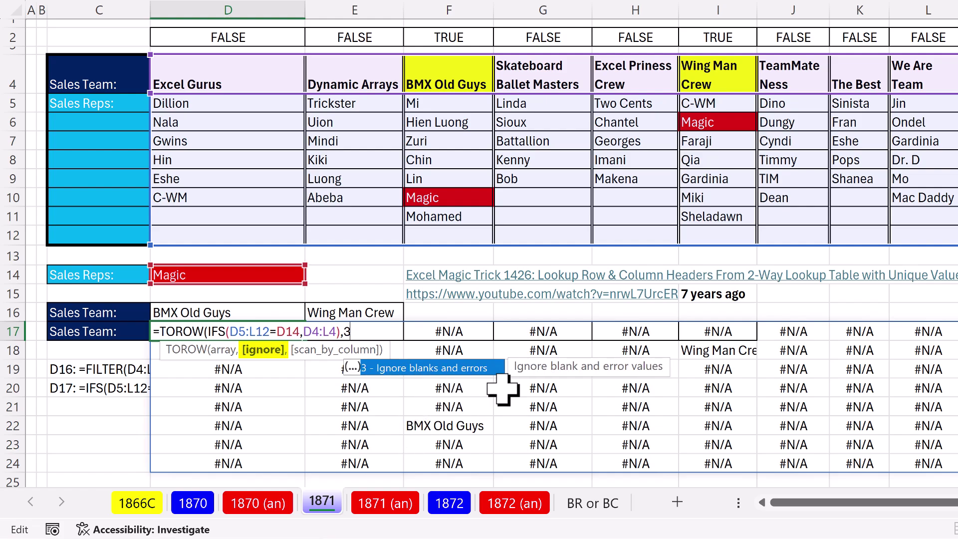
{"action": "type", "text": ")"}
{"action": "key", "text": "Return"}
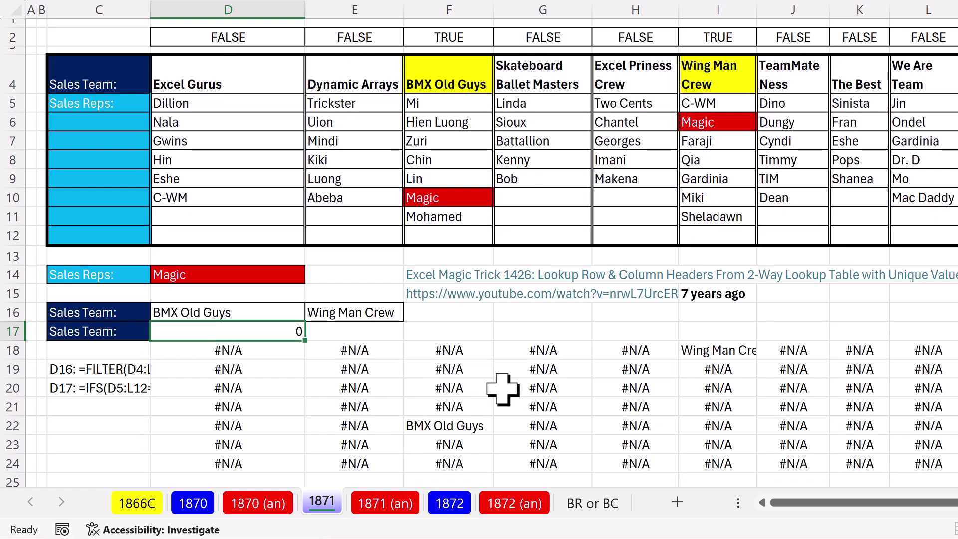
Choose Mi as the sales rep in D14 and replace Lin with Mi in F9.
{"action": "left_click", "coordinate": [292, 274]}
{"action": "left_click", "coordinate": [310, 278]}
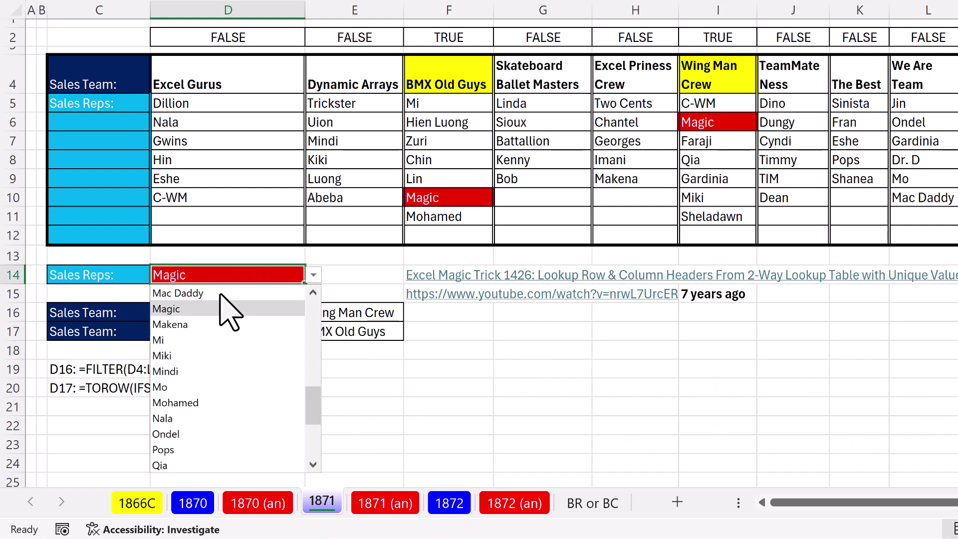
{"action": "left_click", "coordinate": [175, 349]}
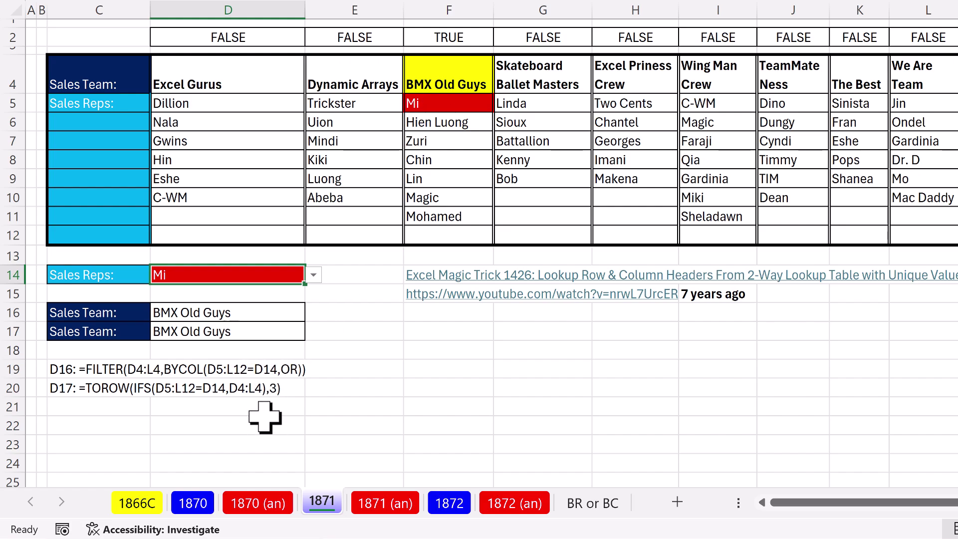
{"action": "left_click", "coordinate": [441, 184]}
{"action": "key", "text": "Return"}
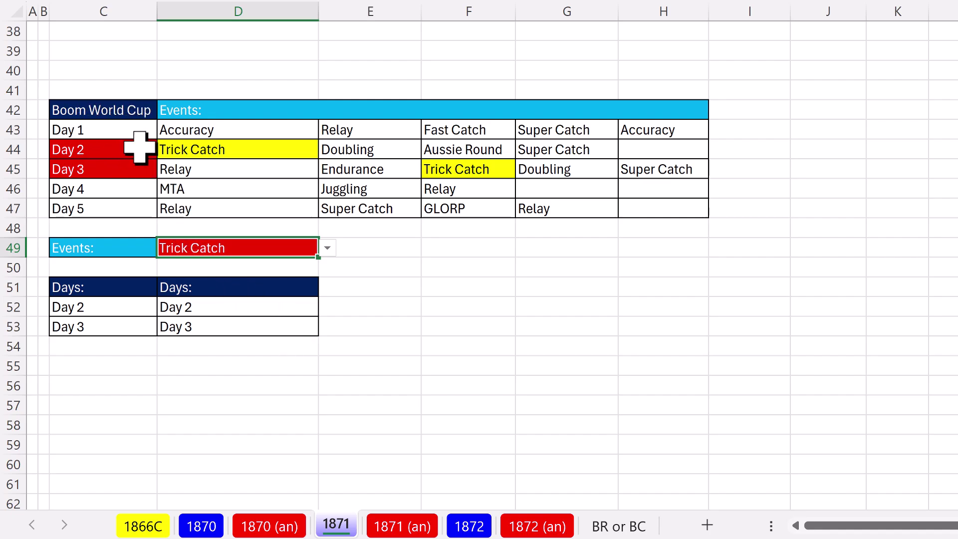
Point out the Relay entries in D47 and G47, then select Relay as the event in D49.
{"action": "left_click", "coordinate": [184, 210]}
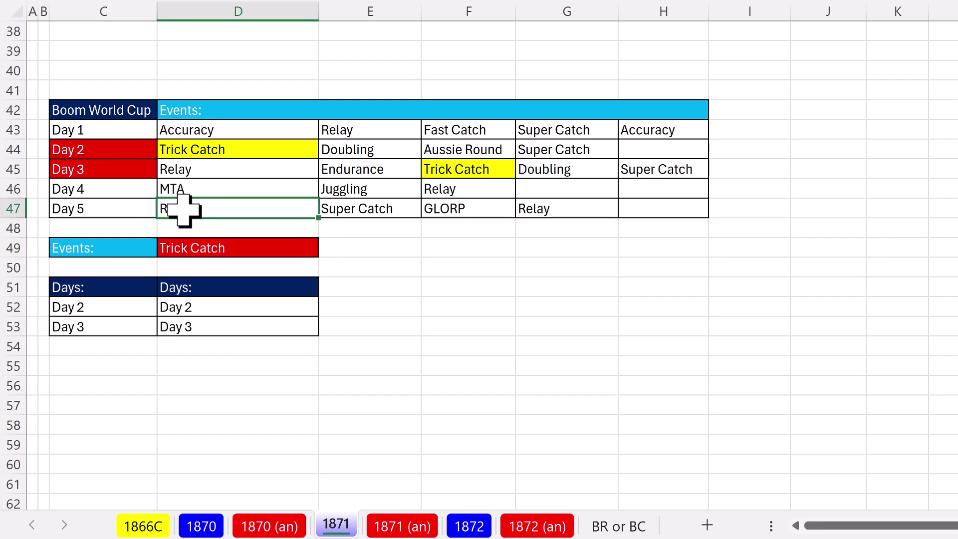
{"action": "left_click", "coordinate": [551, 212]}
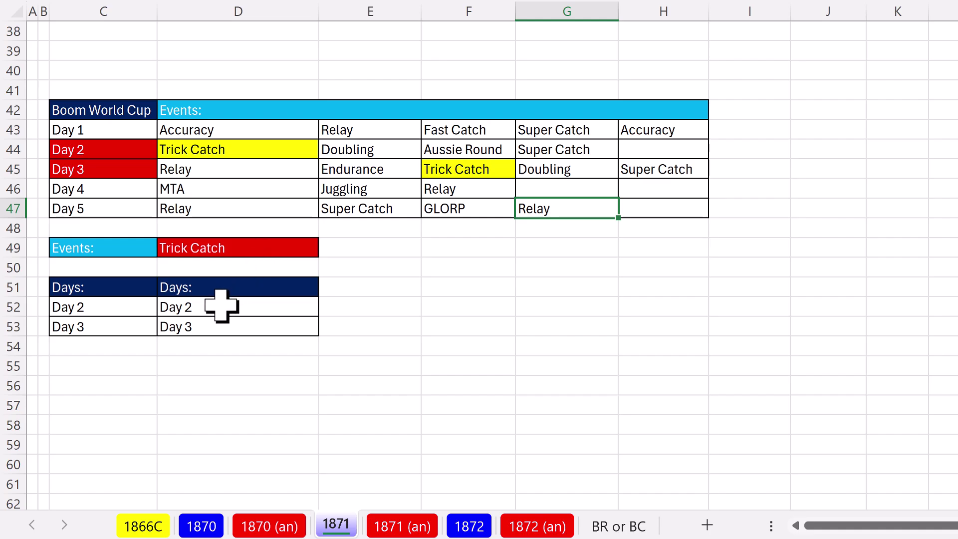
{"action": "left_click", "coordinate": [264, 250]}
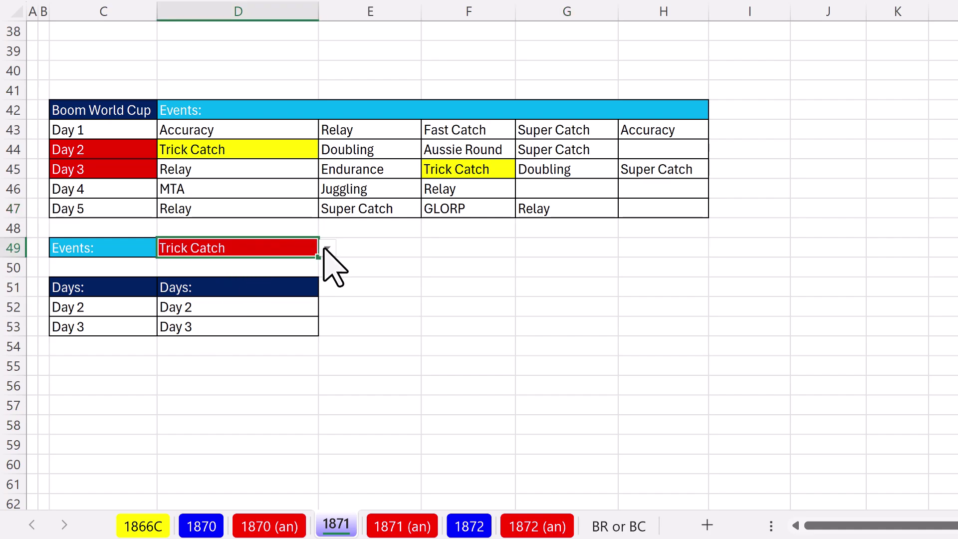
{"action": "left_click", "coordinate": [328, 248]}
{"action": "left_click", "coordinate": [182, 397]}
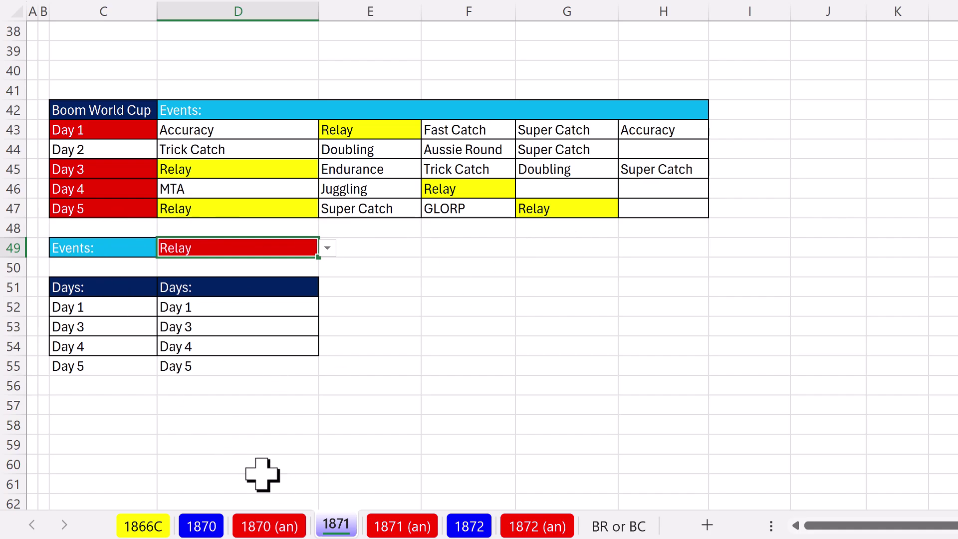
Undo back to Trick Catch and enter =D43:H47=D49 in C52.
{"action": "key", "text": "ctrl+z"}
{"action": "key", "text": "ctrl+z"}
{"action": "key", "text": "ctrl+z"}
{"action": "type", "text": "="}
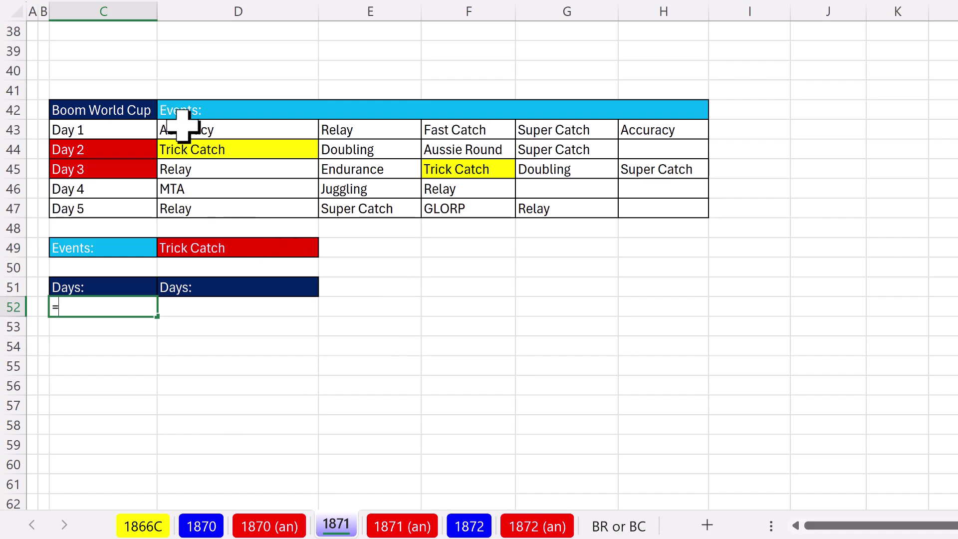
{"action": "left_click_drag", "start_coordinate": [188, 129], "coordinate": [659, 213]}
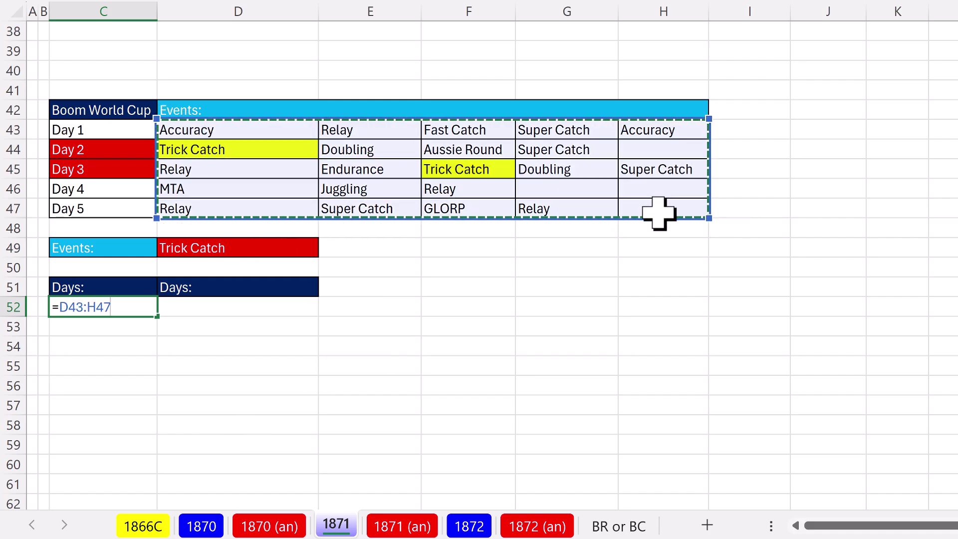
{"action": "type", "text": "="}
{"action": "left_click", "coordinate": [209, 249]}
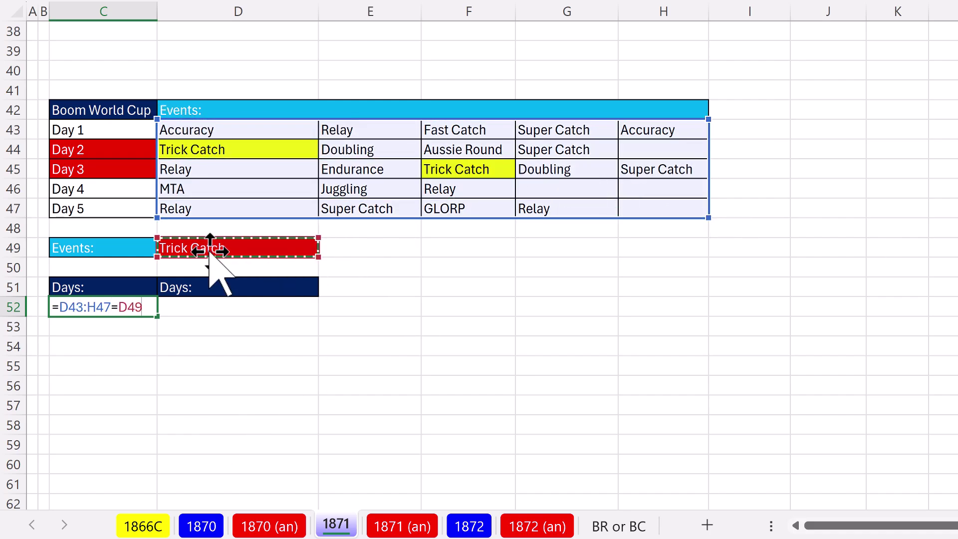
{"action": "key", "text": "ctrl+Return"}
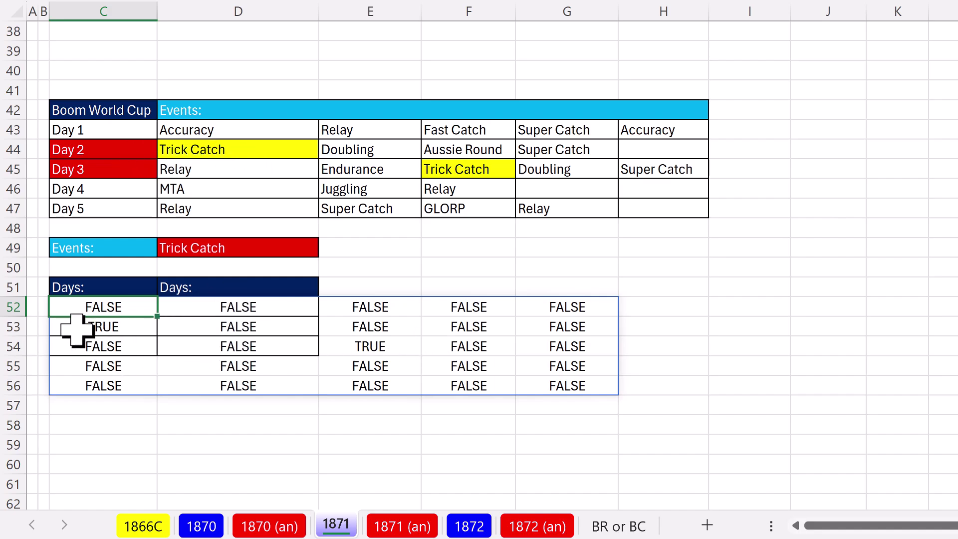
Wrap C52's comparison as =BYROW(D43:H47=D49,OR) for one match per day row.
{"action": "double_click", "coordinate": [82, 309]}
{"action": "left_click", "coordinate": [56, 307]}
{"action": "type", "text": "BYROW("}
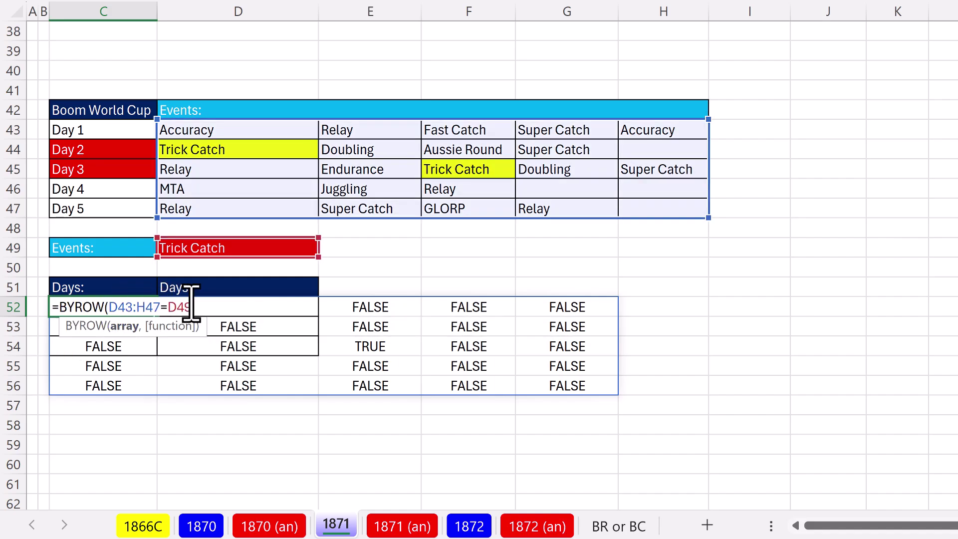
{"action": "type", "text": ","}
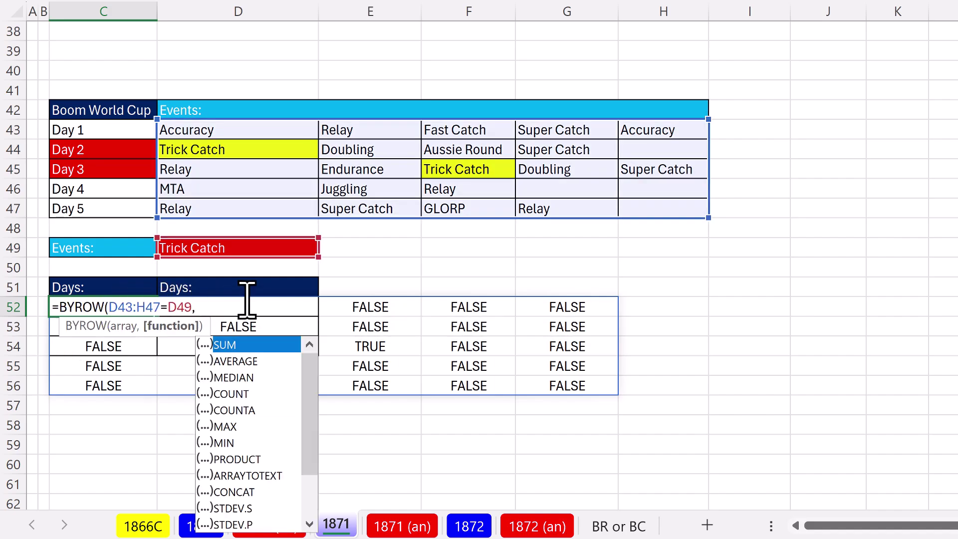
{"action": "type", "text": "OR)"}
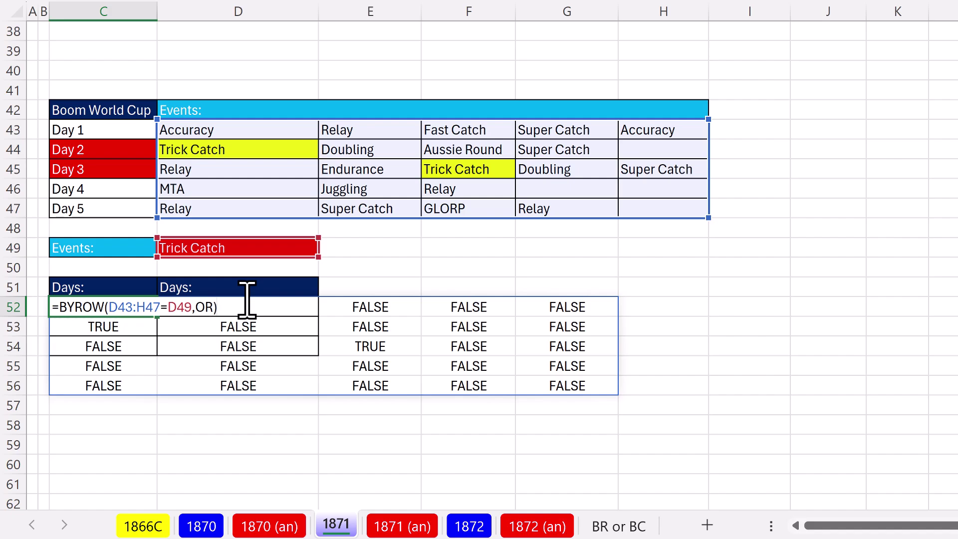
{"action": "key", "text": "ctrl+Return"}
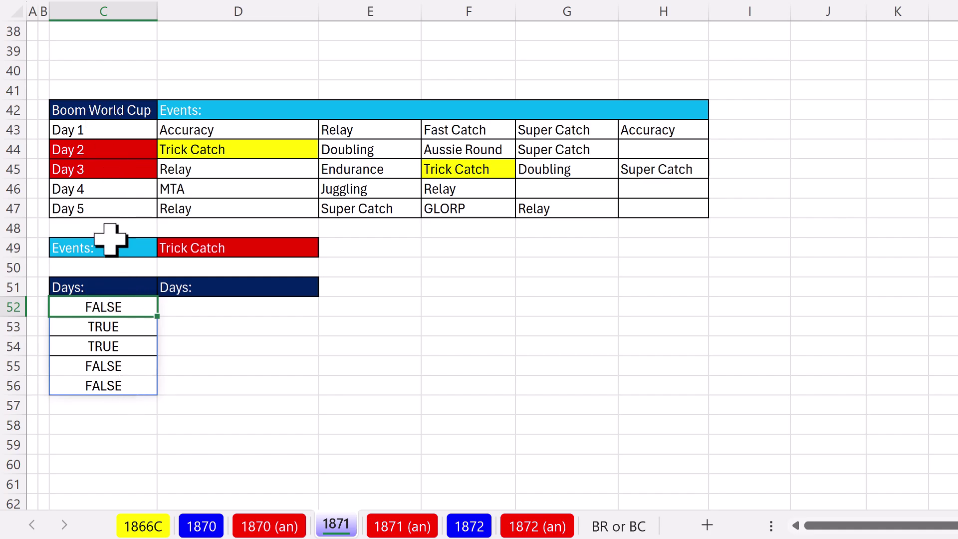
Wrap it in FILTER over C43:C47 so C52 lists Day 2 and Day 3.
{"action": "key", "text": "F2"}
{"action": "left_click", "coordinate": [59, 307]}
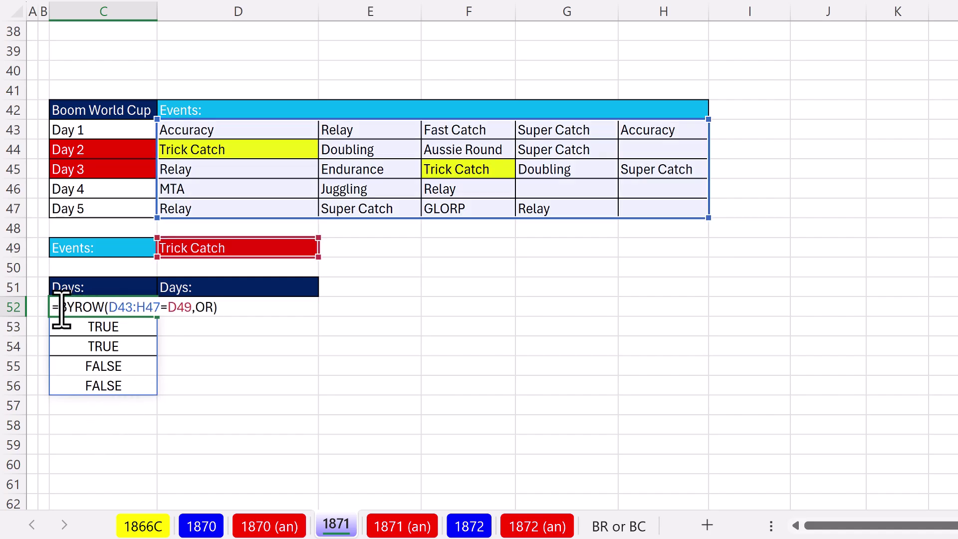
{"action": "type", "text": "FILTER("}
{"action": "left_click_drag", "start_coordinate": [104, 129], "coordinate": [99, 204]}
{"action": "type", "text": ","}
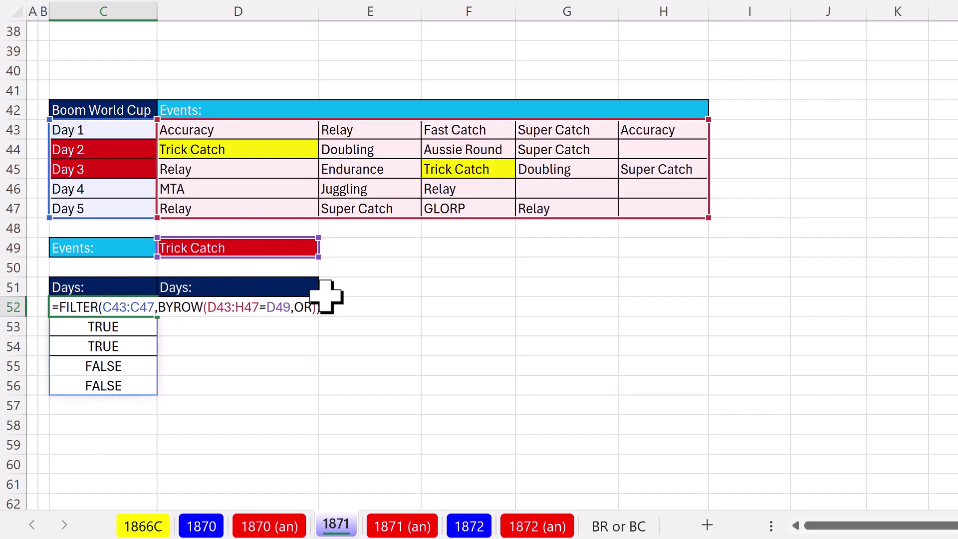
{"action": "key", "text": "ctrl+Return"}
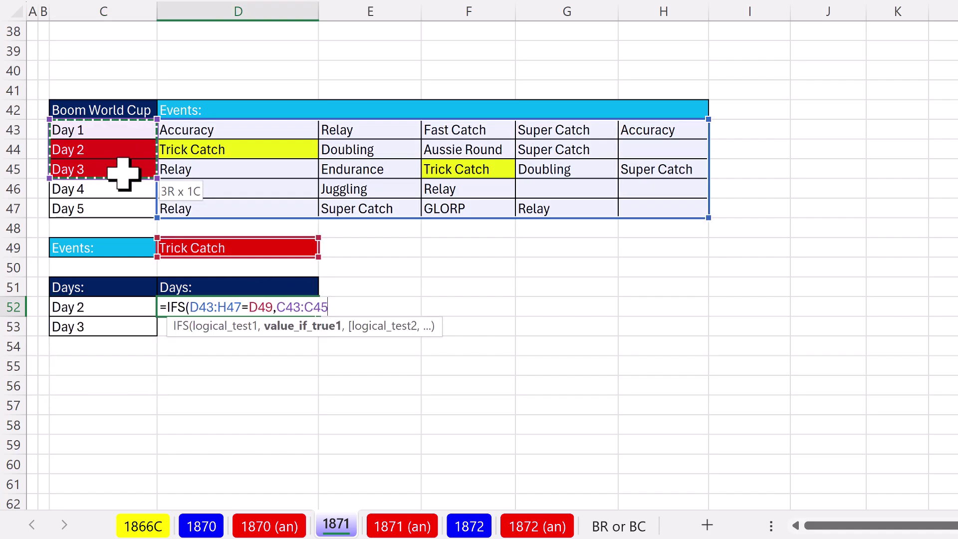
Complete D52 as =IFS(D43:H47=D49,C43:C47), returning day labels C43:C47.
{"action": "left_click_drag", "start_coordinate": [123, 172], "coordinate": [126, 206]}
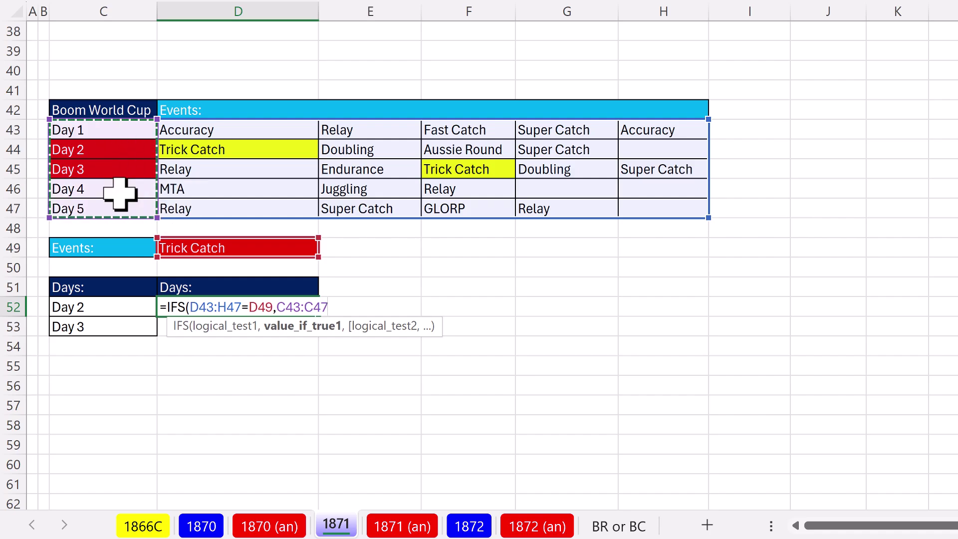
{"action": "type", "text": ")"}
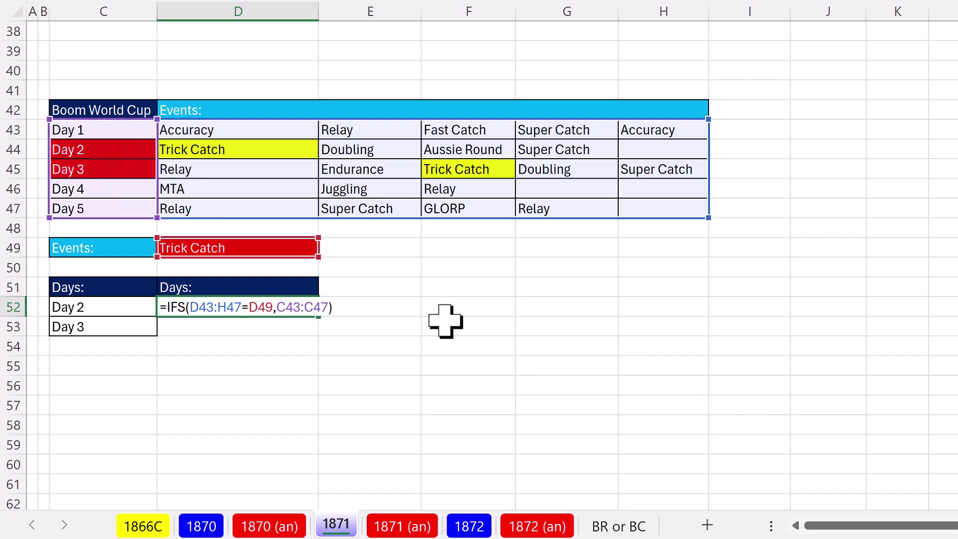
{"action": "key", "text": "ctrl+Return"}
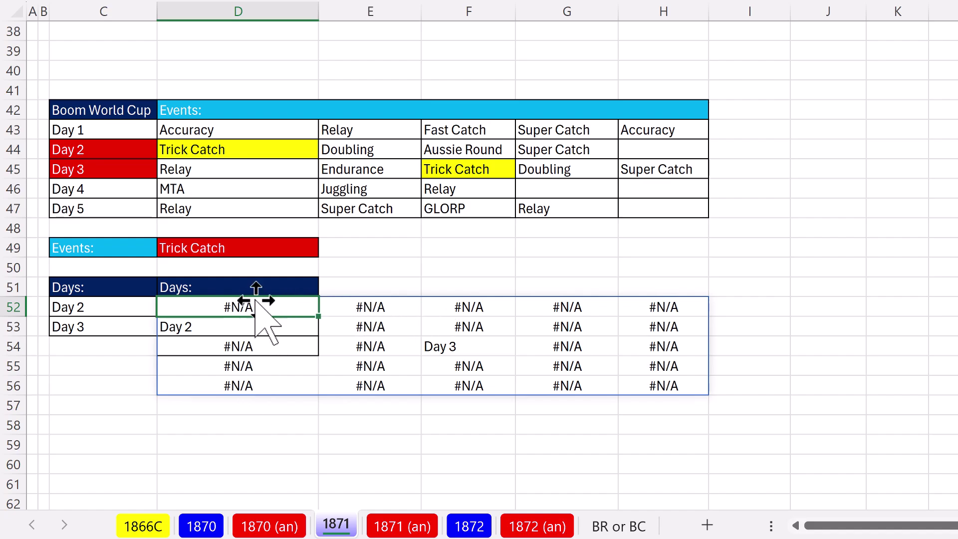
Wrap D52 in TOCOL with option 3 so only Day 2 and Day 3 remain.
{"action": "key", "text": "F2"}
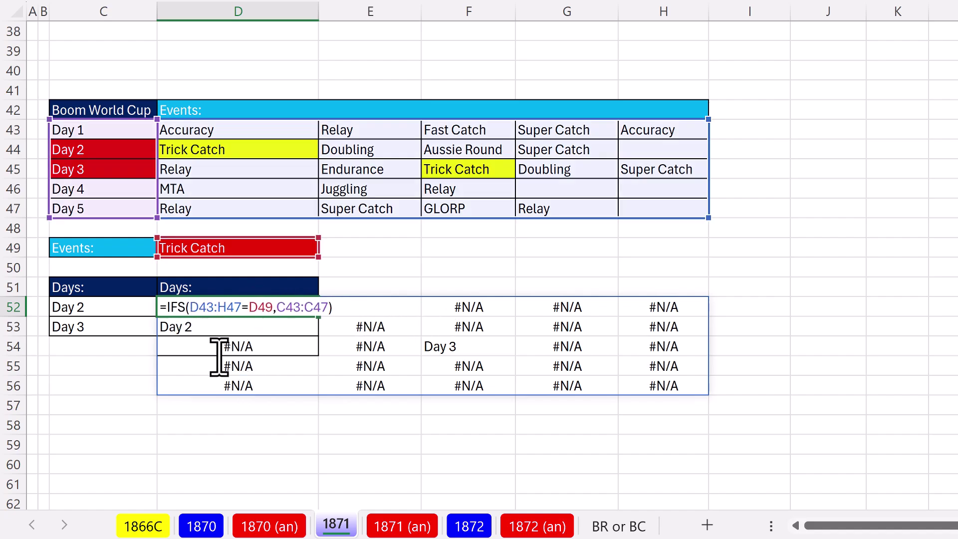
{"action": "key", "text": "Home"}
{"action": "key", "text": "Right"}
{"action": "type", "text": "to"}
{"action": "key", "text": "Tab"}
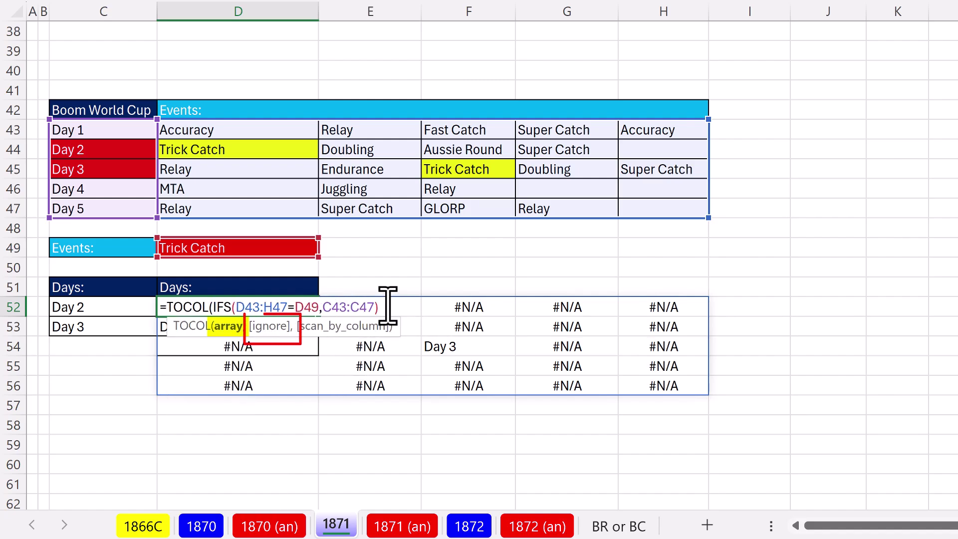
{"action": "type", "text": ","}
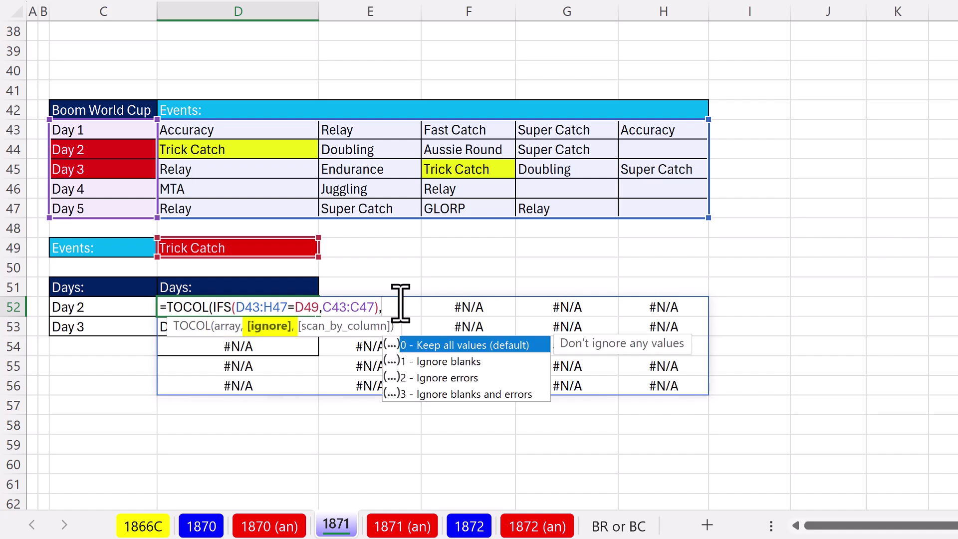
{"action": "type", "text": "3"}
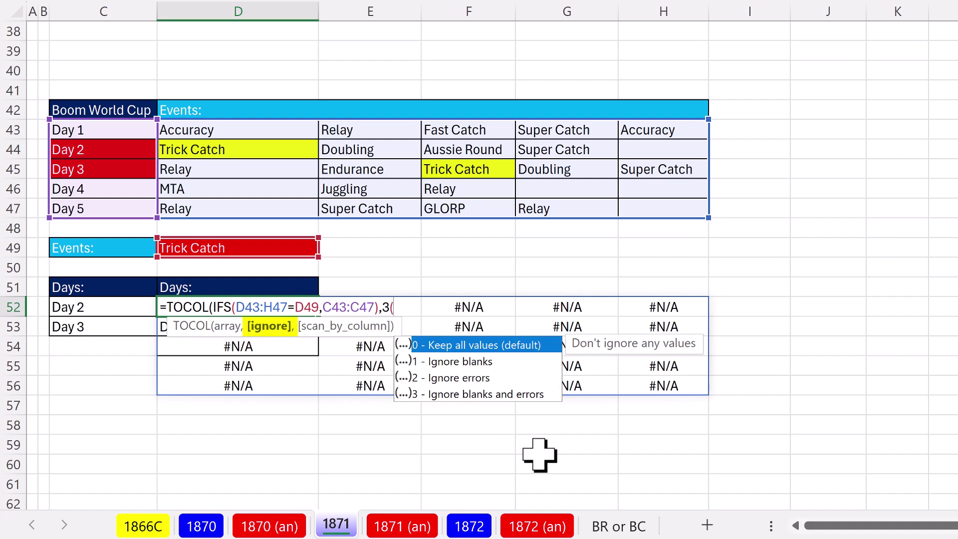
{"action": "type", "text": ")"}
{"action": "key", "text": "Return"}
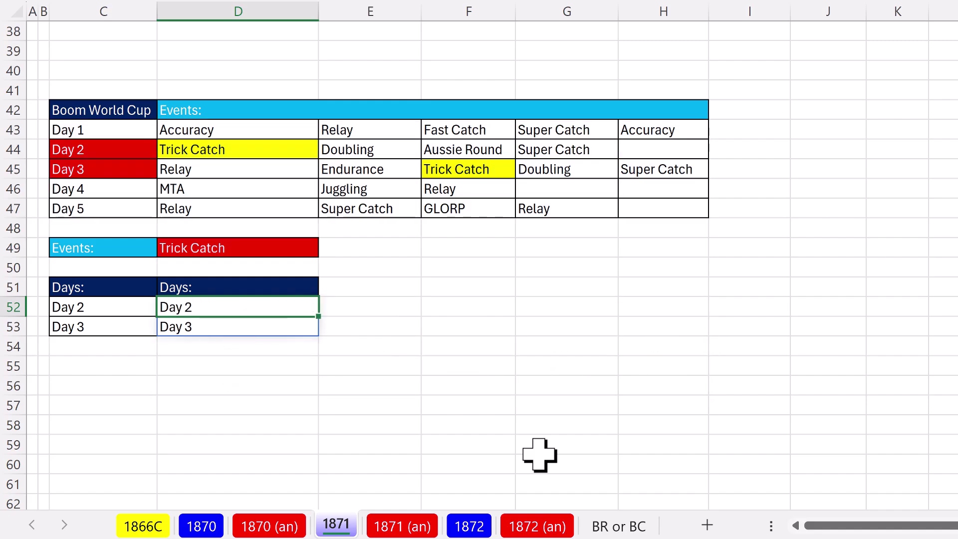
Set the chosen event in D49 to Relay.
{"action": "left_click", "coordinate": [280, 248]}
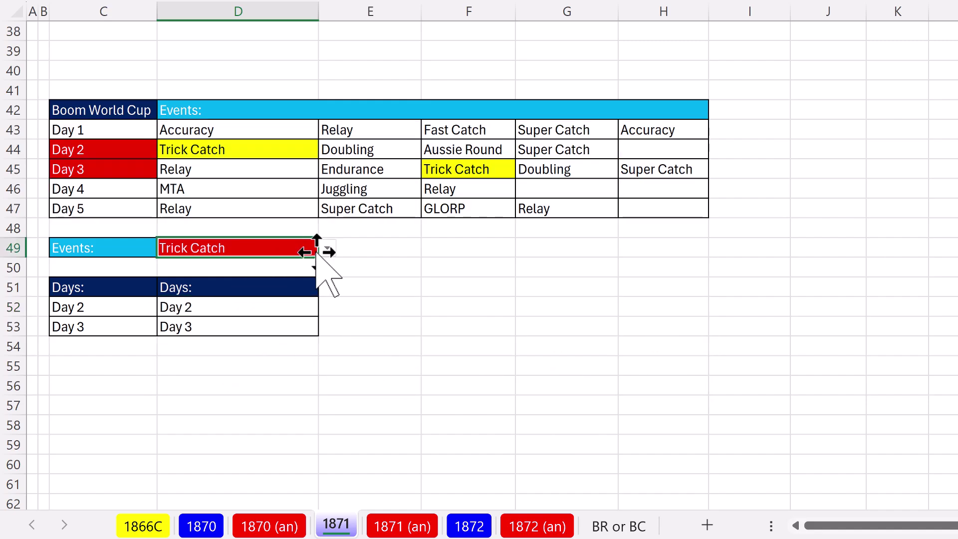
{"action": "left_click", "coordinate": [327, 248]}
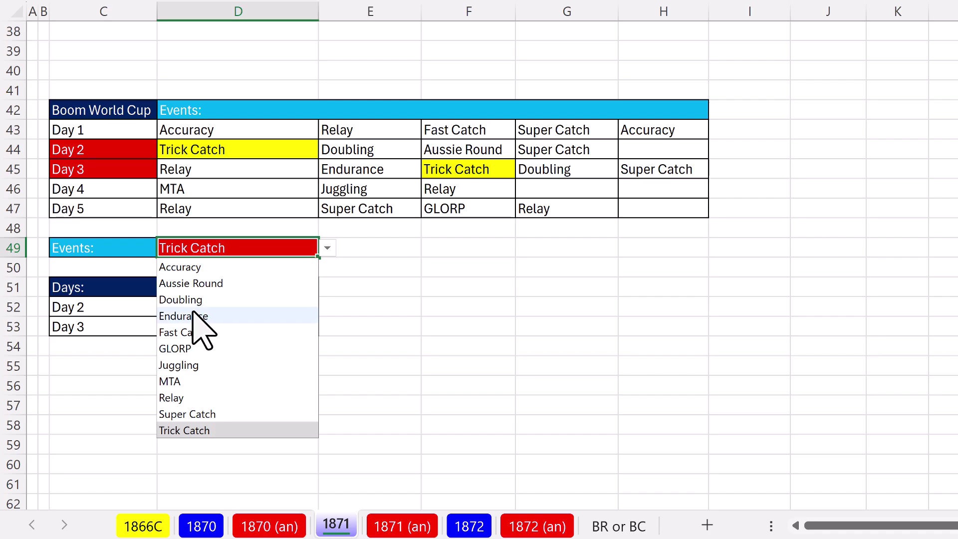
{"action": "left_click", "coordinate": [235, 397]}
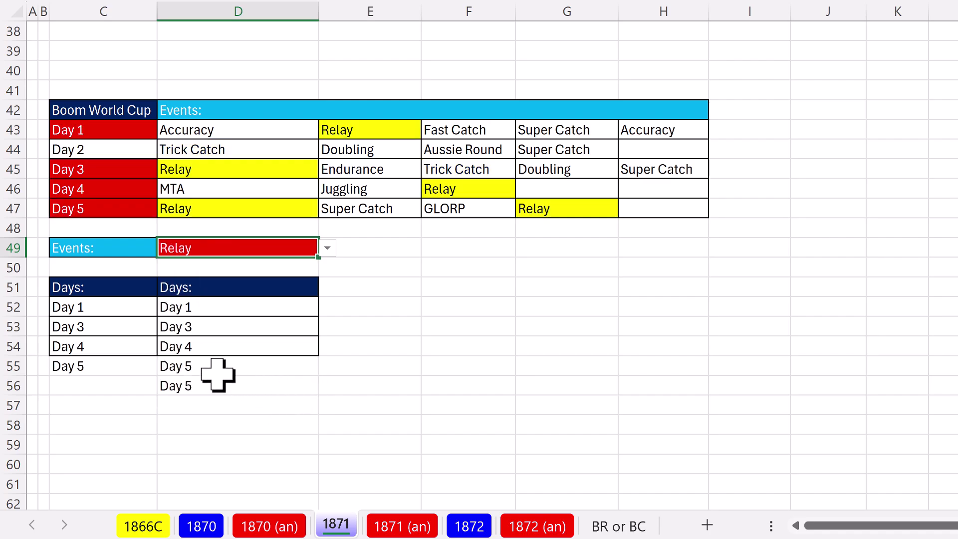
Wrap D52's TOCOL formula in UNIQUE, accepting Excel's correction, so each day appears once.
{"action": "left_click", "coordinate": [209, 308]}
{"action": "double_click", "coordinate": [203, 307]}
{"action": "type", "text": "uniqTOCOL(IFS(D43:H47=D49,C43:C47),3"}
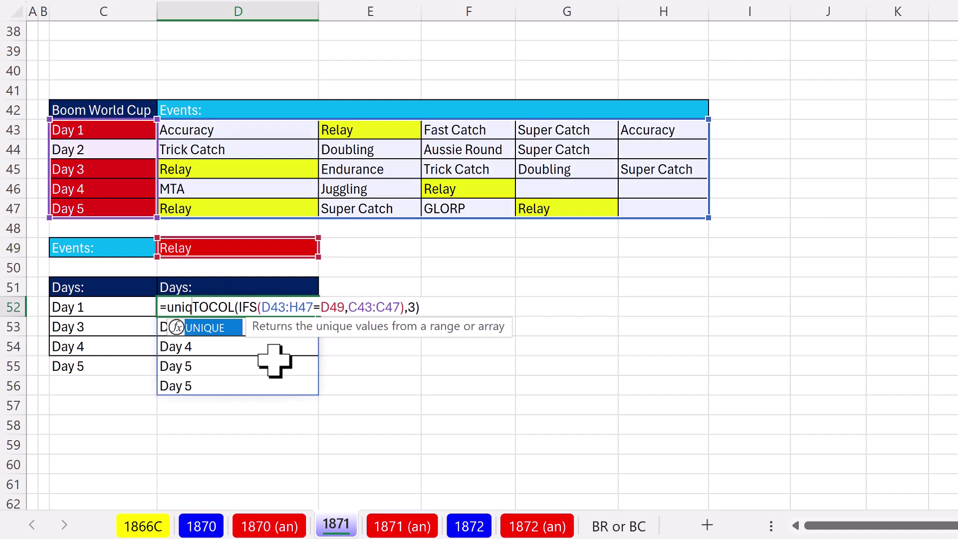
{"action": "key", "text": "Tab"}
{"action": "key", "text": "Return"}
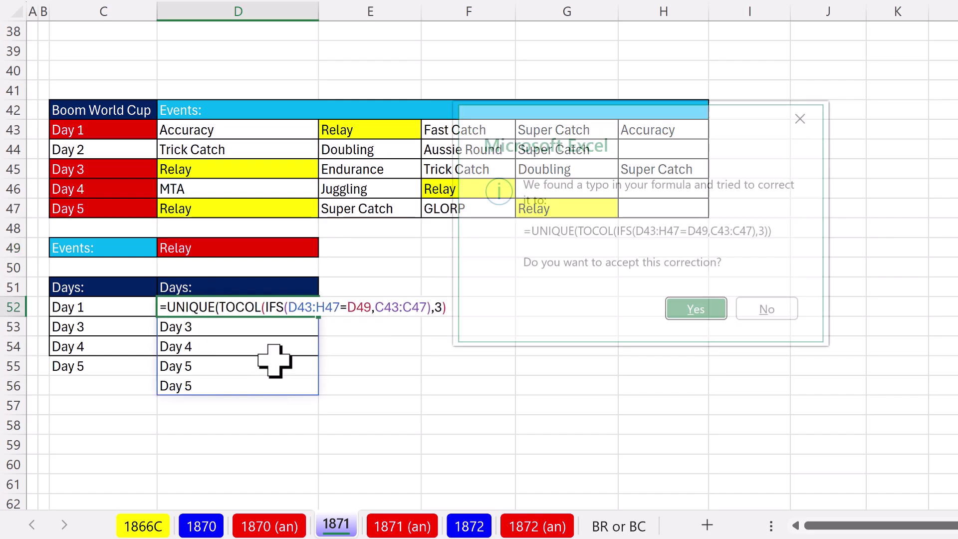
{"action": "key", "text": "Return"}
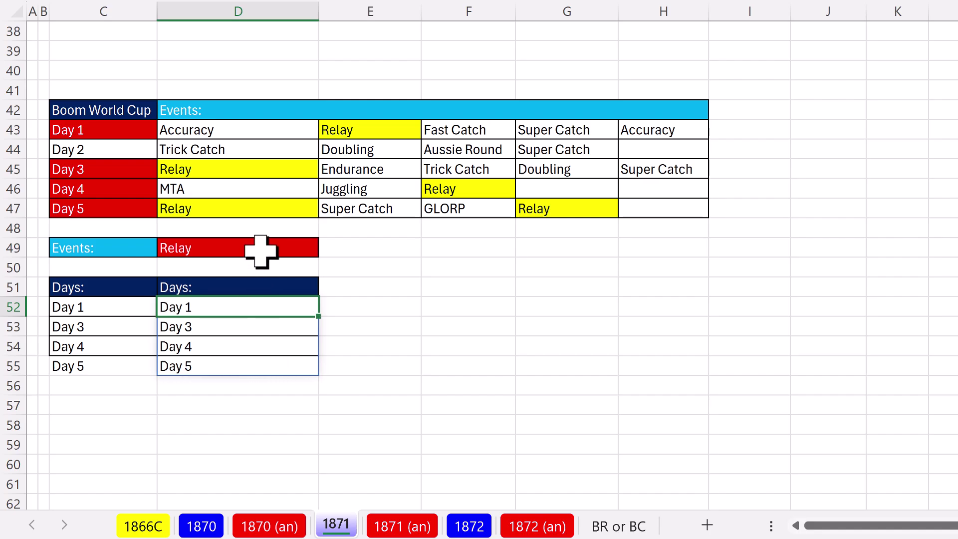
{"action": "left_click", "coordinate": [310, 248]}
Set D49 to Aussie Round, review C52's formula unchanged, and scroll up to the Sales Team table.
{"action": "left_click", "coordinate": [327, 248]}
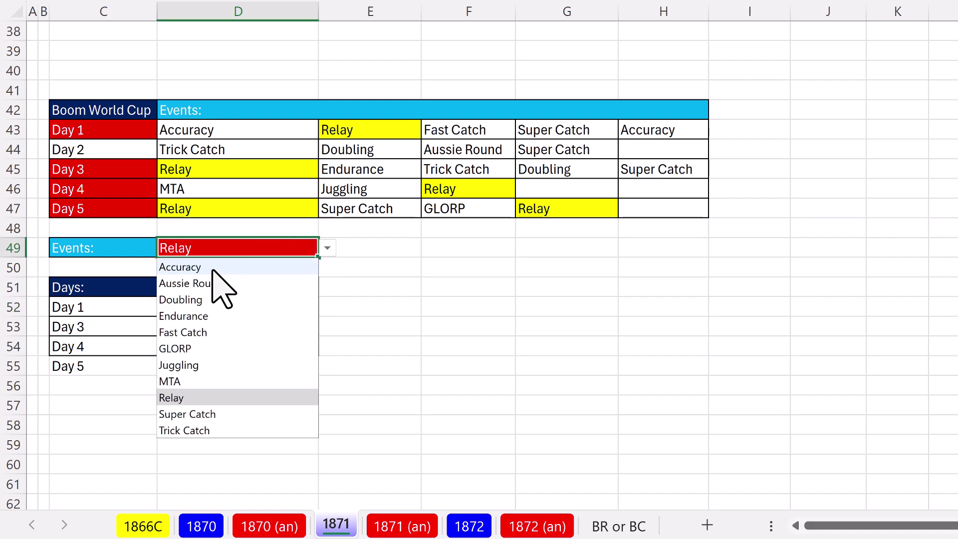
{"action": "left_click", "coordinate": [214, 279]}
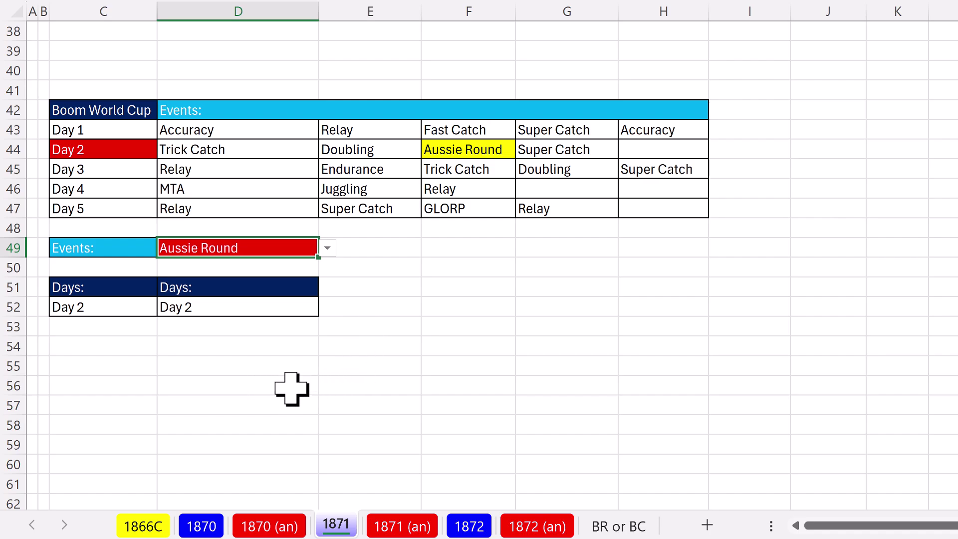
{"action": "double_click", "coordinate": [116, 307]}
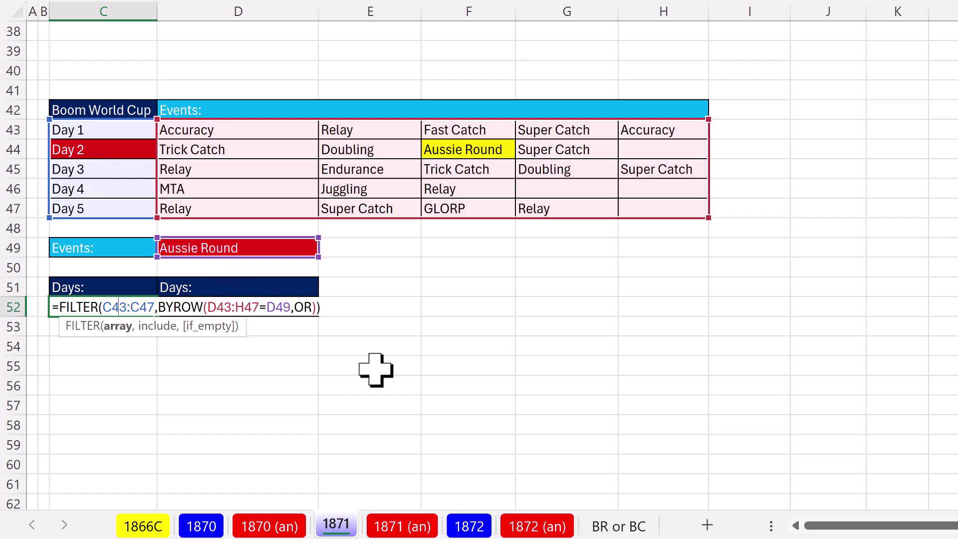
{"action": "key", "text": "Escape"}
{"action": "scroll", "coordinate": [390, 399], "scroll_direction": "up", "scroll_amount": 12}
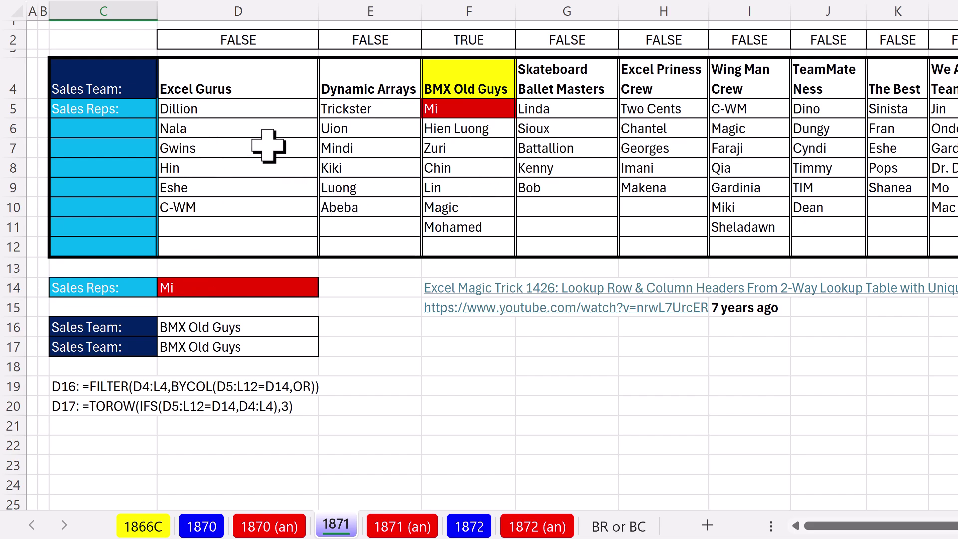
{"action": "left_click", "coordinate": [192, 330]}
{"action": "double_click", "coordinate": [192, 329]}
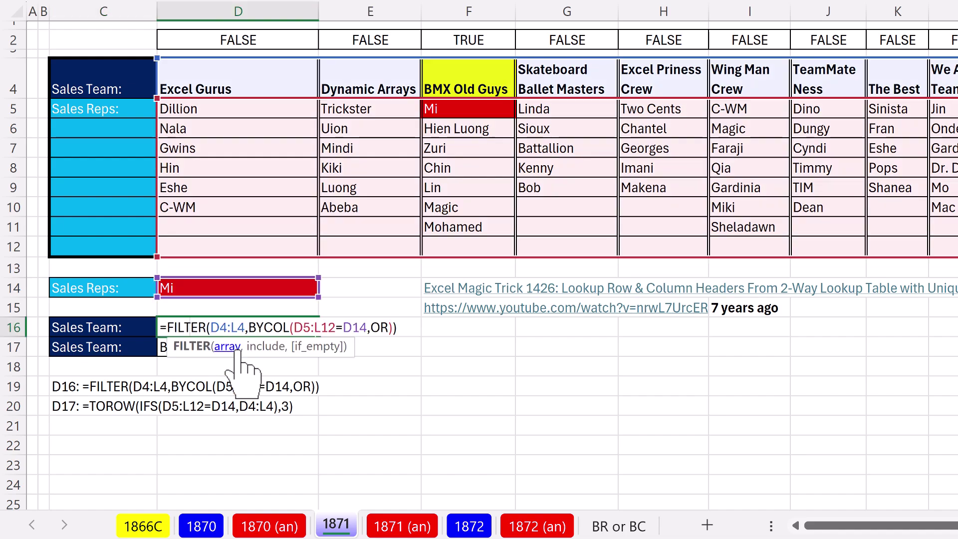
{"action": "key", "text": "Escape"}
{"action": "double_click", "coordinate": [200, 347]}
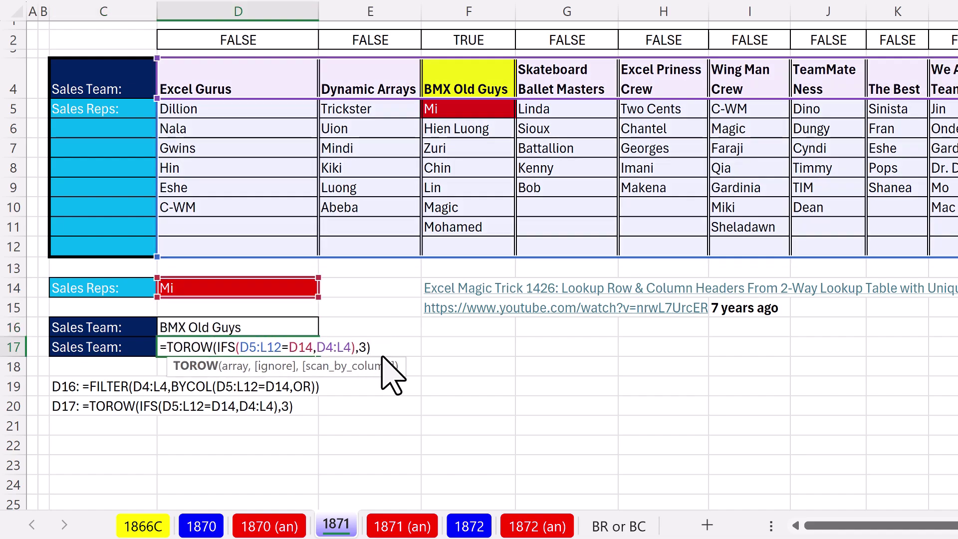
{"action": "key", "text": "Escape"}
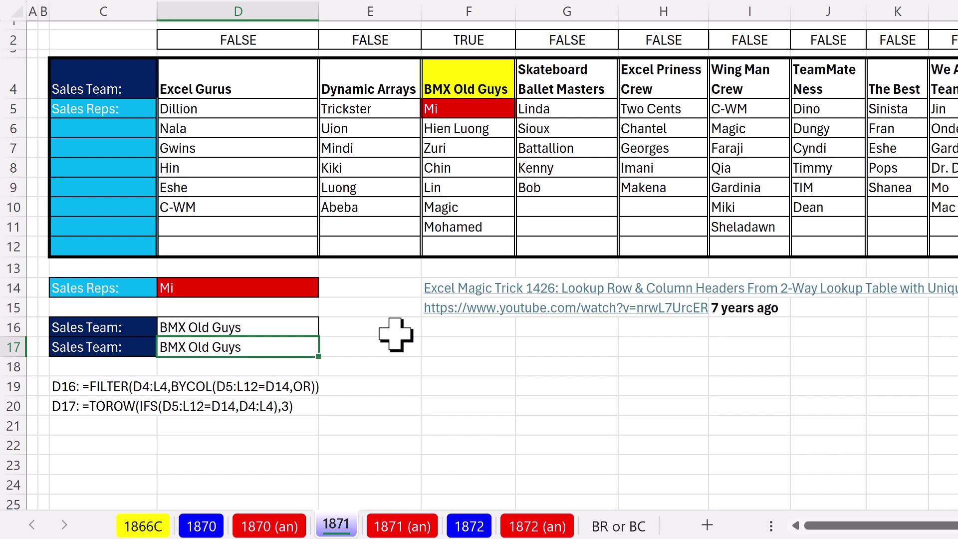